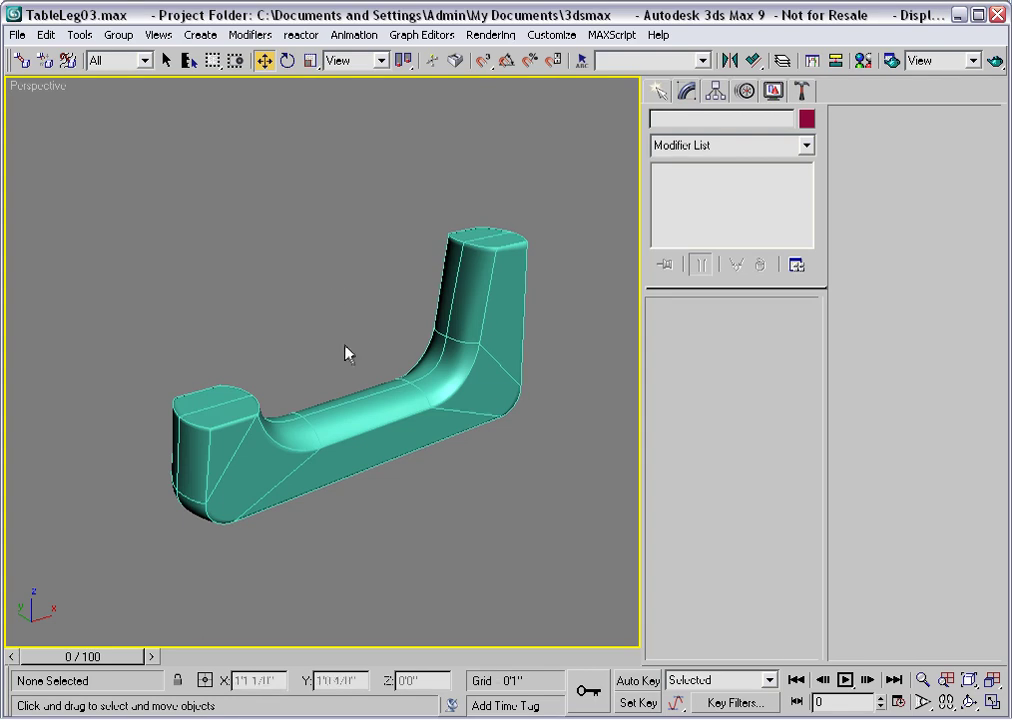
Scale Leg01 along Y to about 58% to slim the leg.
middle_click_drag(348, 369, 338, 369)
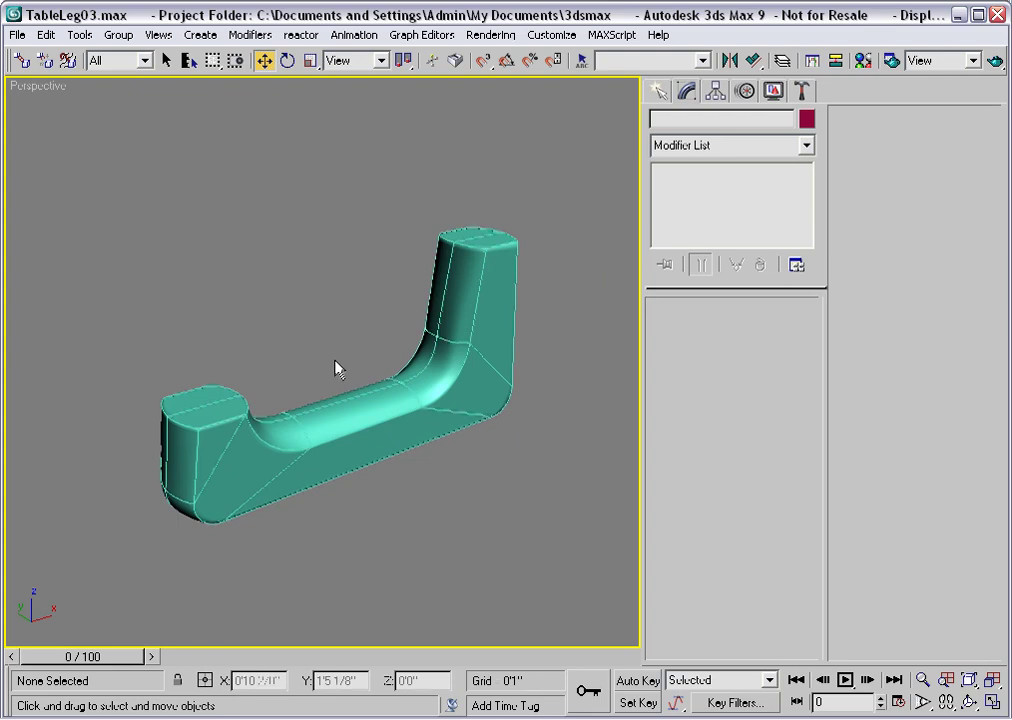
scroll(336, 368, "up", 3)
scroll(340, 395, "up", 1)
mouse_move(330, 390)
middle_mouse_down("alt")
mouse_move(287, 359)
mouse_move(314, 386)
mouse_move(361, 358)
mouse_move(370, 289)
mouse_move(371, 351)
mouse_move(337, 409)
middle_mouse_up("alt")
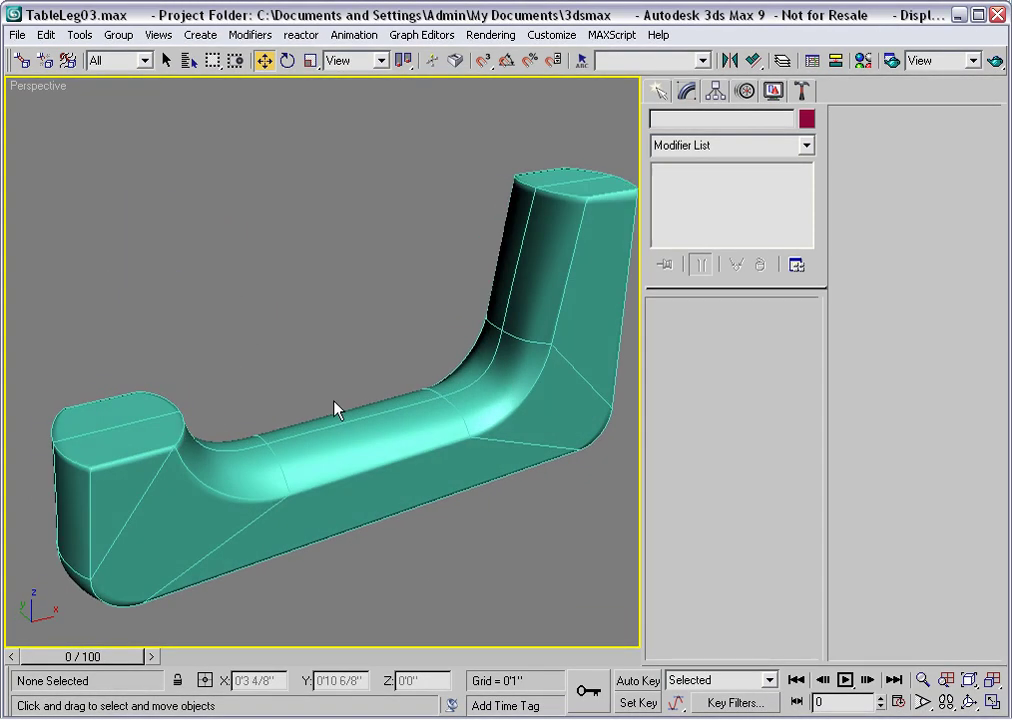
scroll(335, 405, "down", 2)
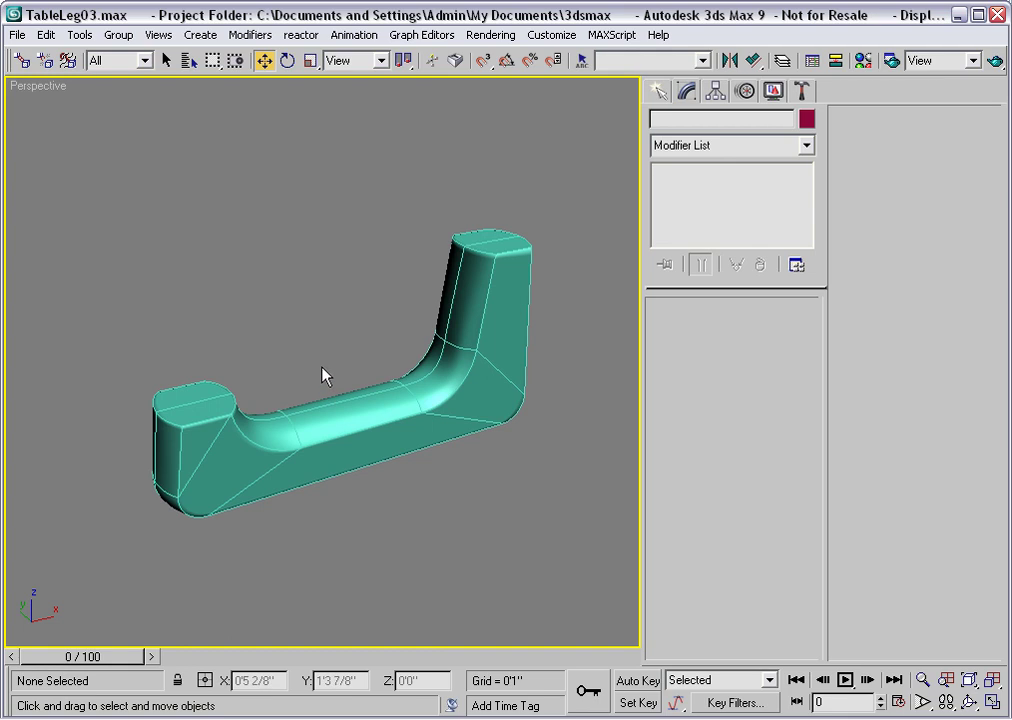
left_click(311, 61)
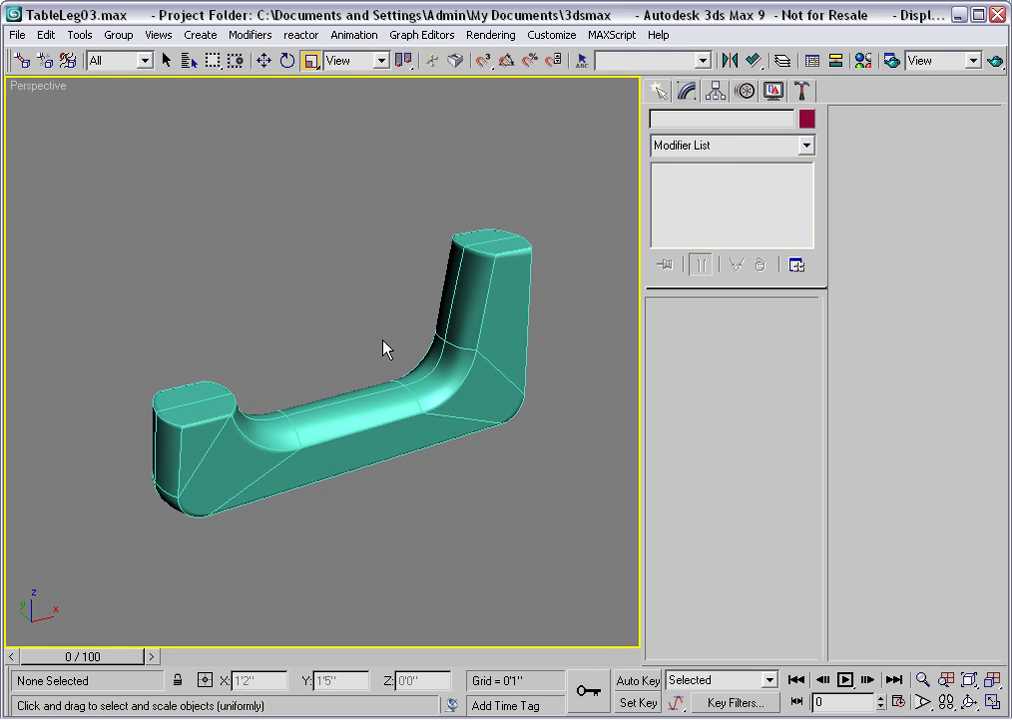
left_click(392, 395)
left_click_drag(404, 421, 382, 400)
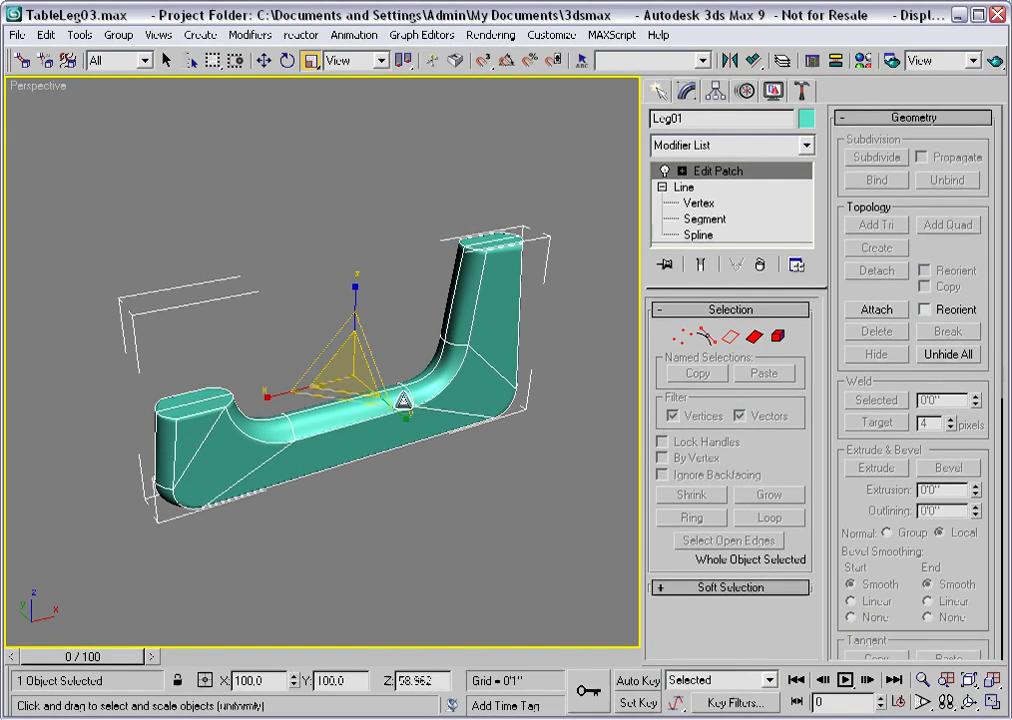
Bake Leg01's scale into an XForm modifier with Reset XForm > Reset Selected.
left_click(803, 92)
left_click(748, 336)
left_click(736, 452)
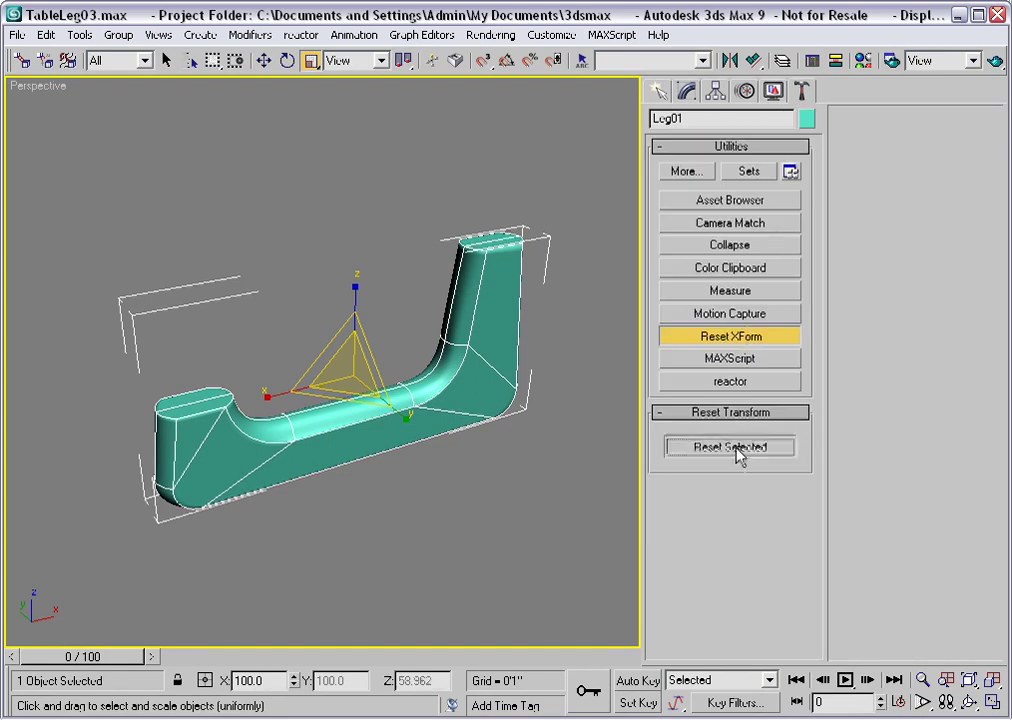
left_click(687, 91)
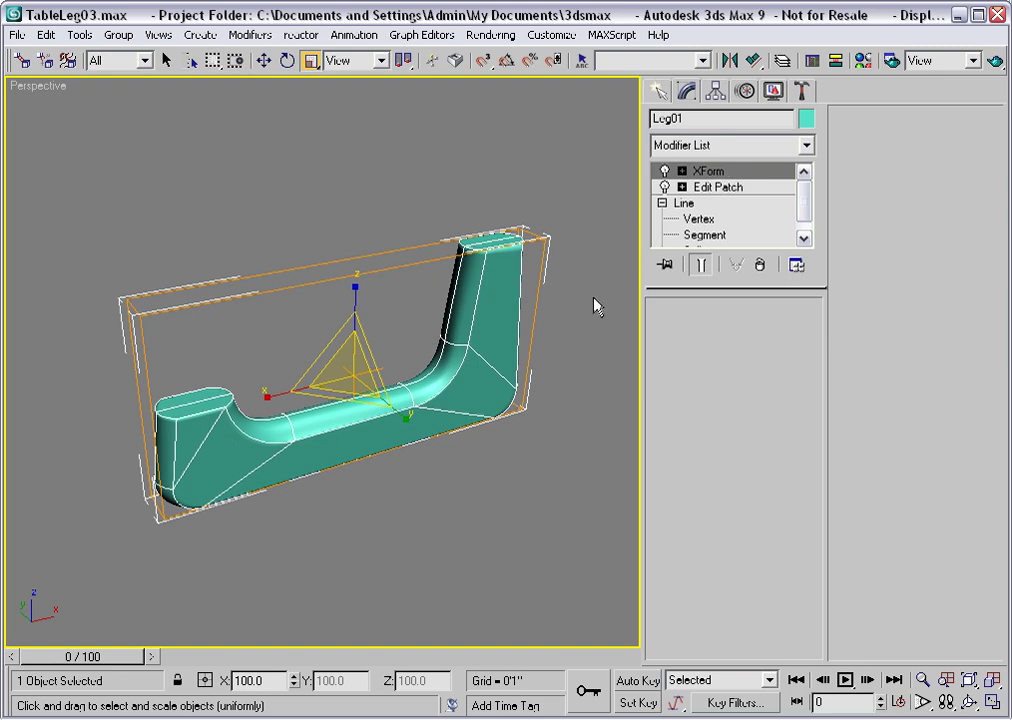
Center Leg01's pivot on the object, then bring up Mirror for a Z-axis instance.
left_click(715, 91)
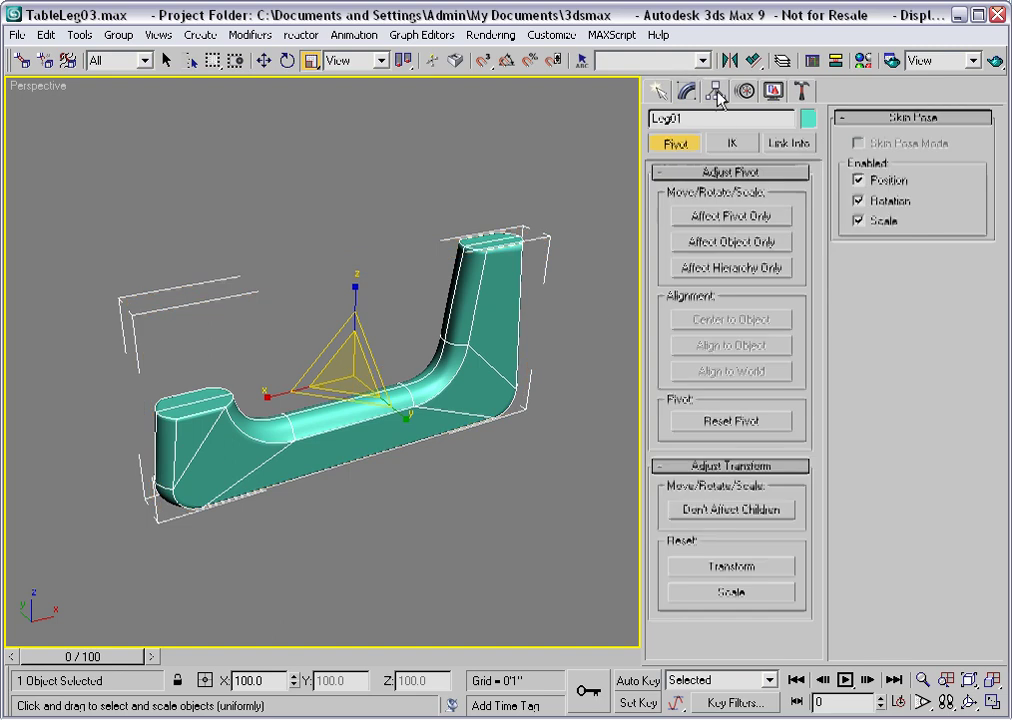
left_click(719, 217)
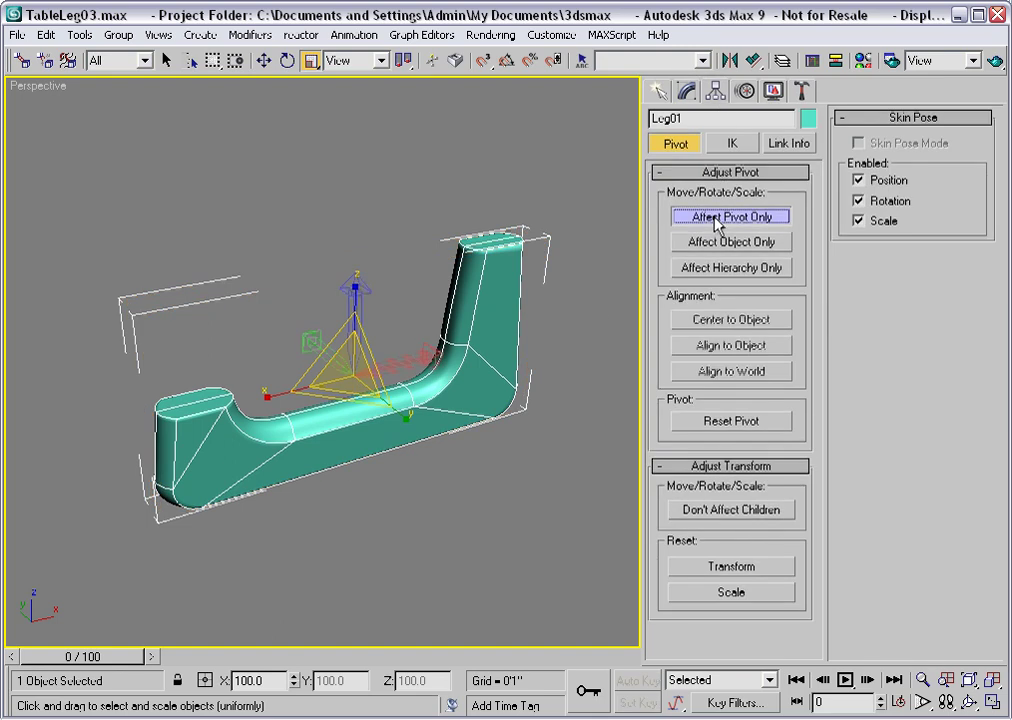
left_click(707, 320)
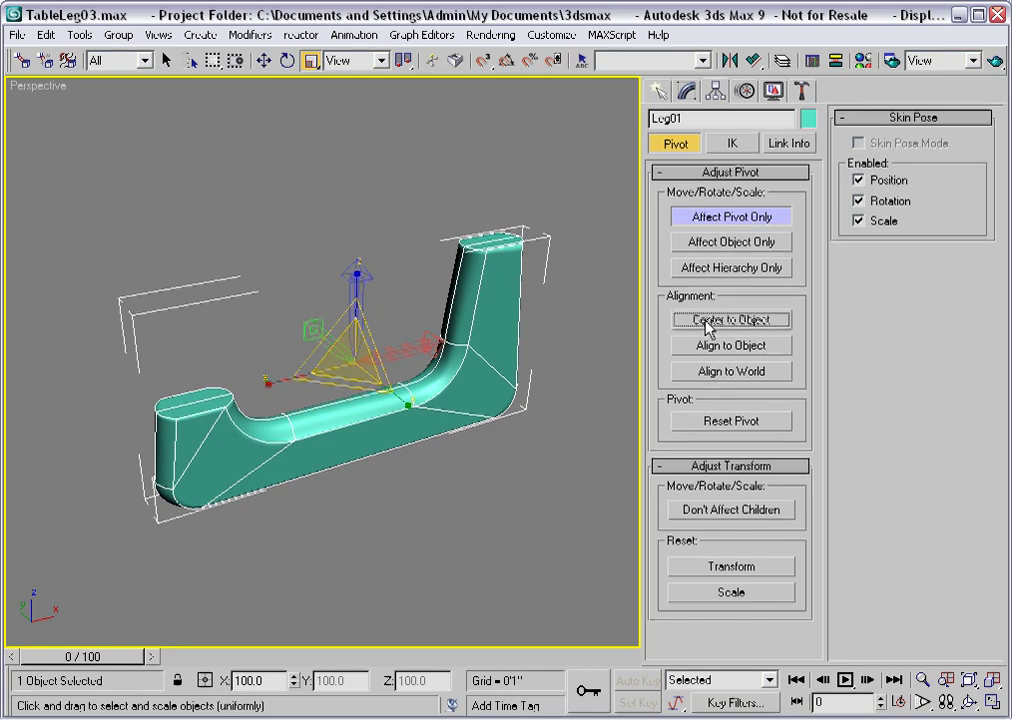
left_click(716, 218)
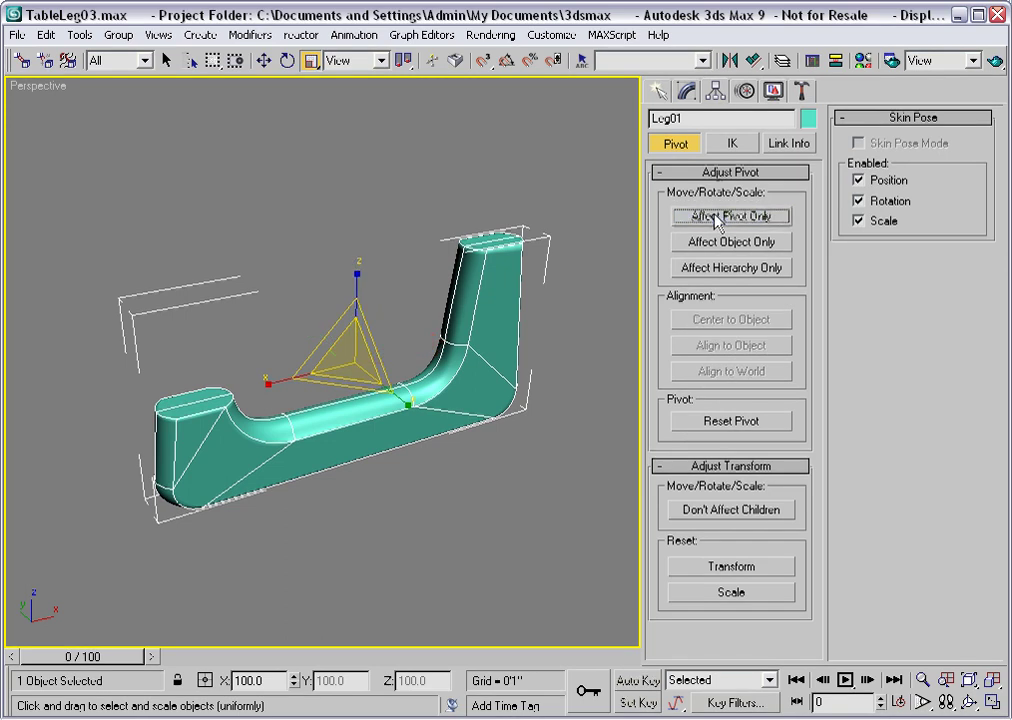
left_click(731, 60)
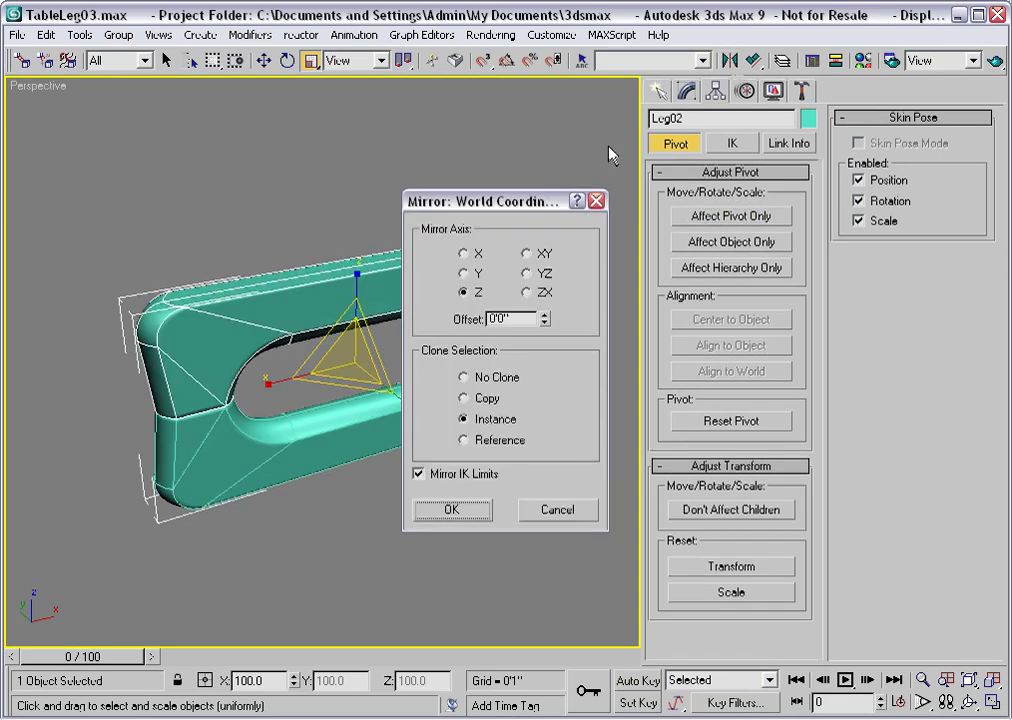
Create the mirrored instance Leg02 and rotate it with angle snap to cross Leg01.
left_click(452, 510)
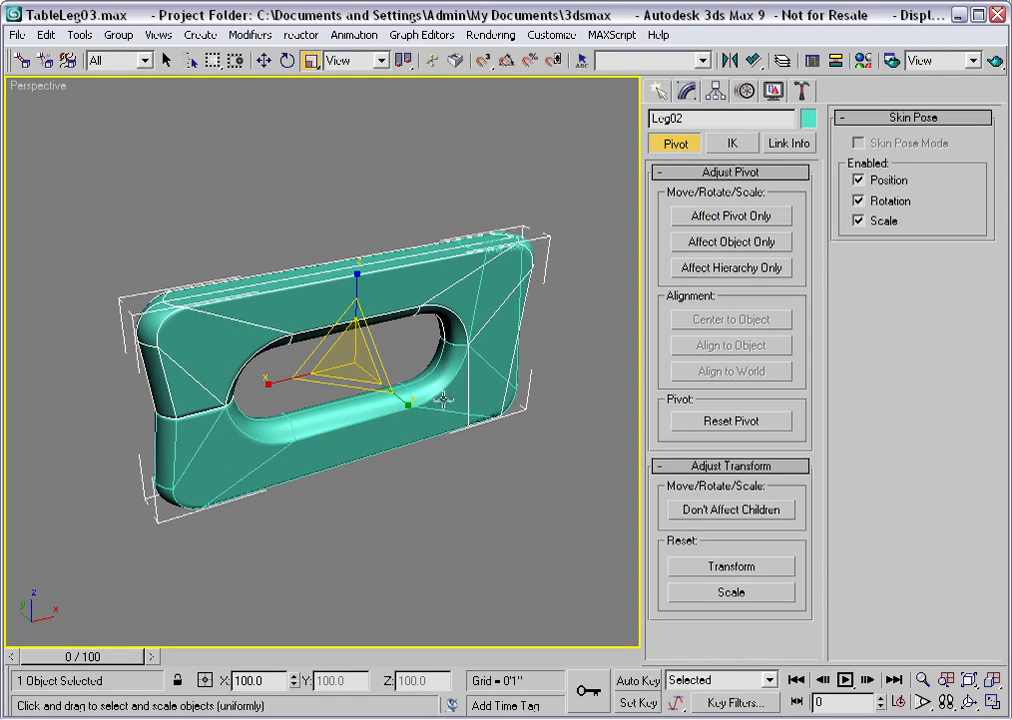
left_click(287, 61)
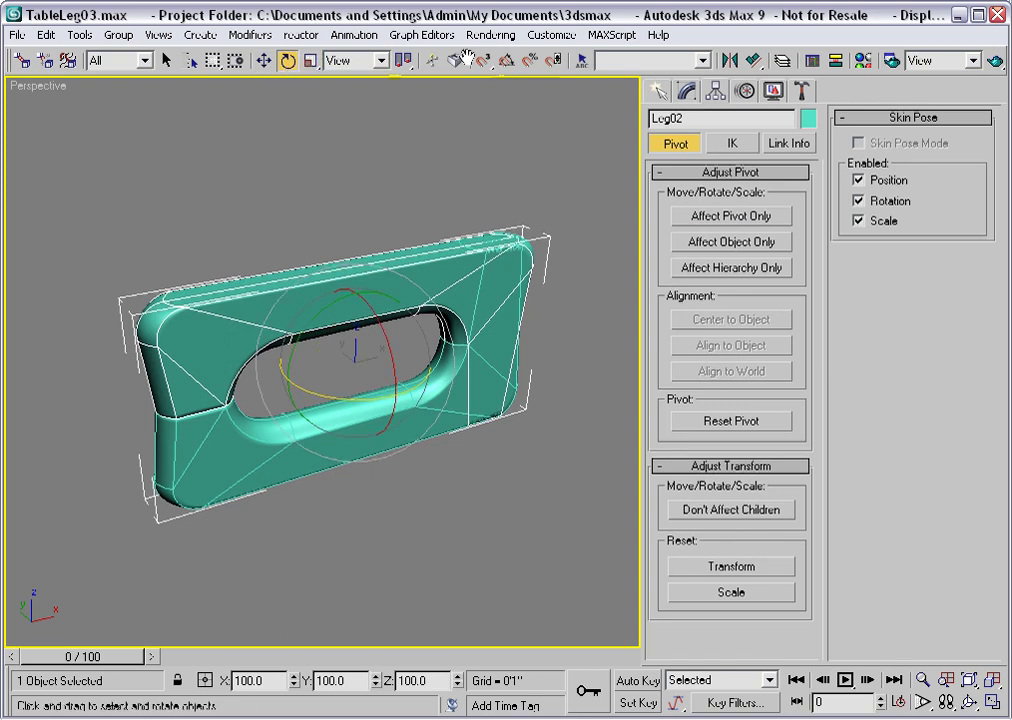
left_click(507, 61)
left_click_drag(407, 364, 308, 388)
Move Leg02 to about X -1'2 7/8", Y -1'2 5/8", Z 0'9" against Leg01.
right_click(398, 289)
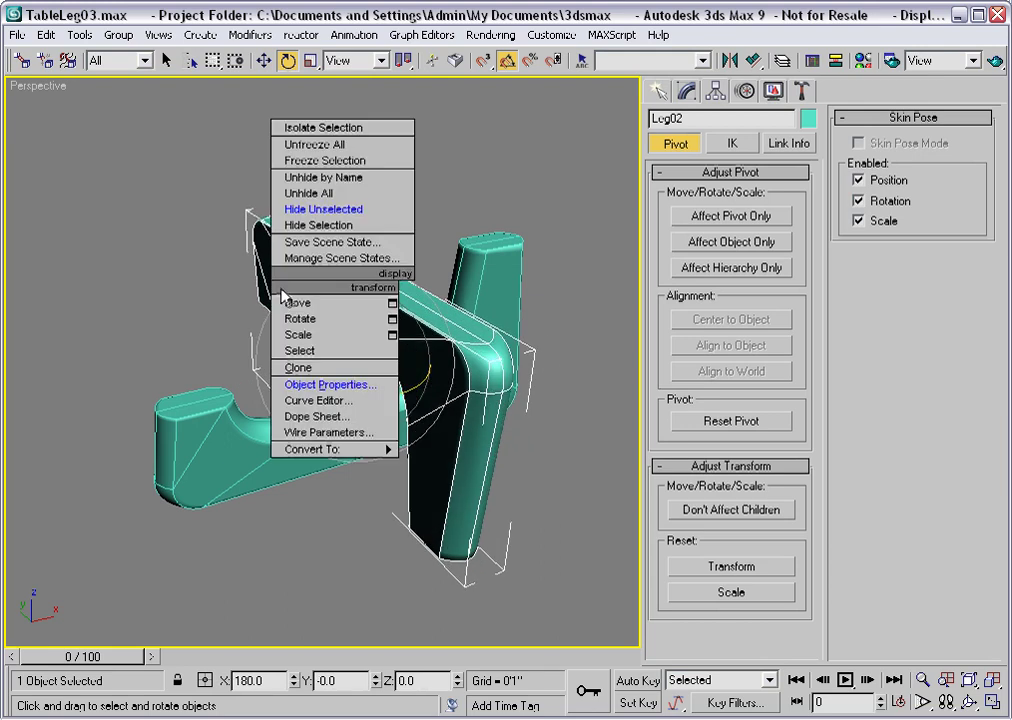
left_click(298, 301)
left_click_drag(361, 340, 281, 459)
middle_click_drag(374, 372, 205, 345, "alt")
scroll(235, 391, "down", 5)
scroll(353, 363, "up", 6)
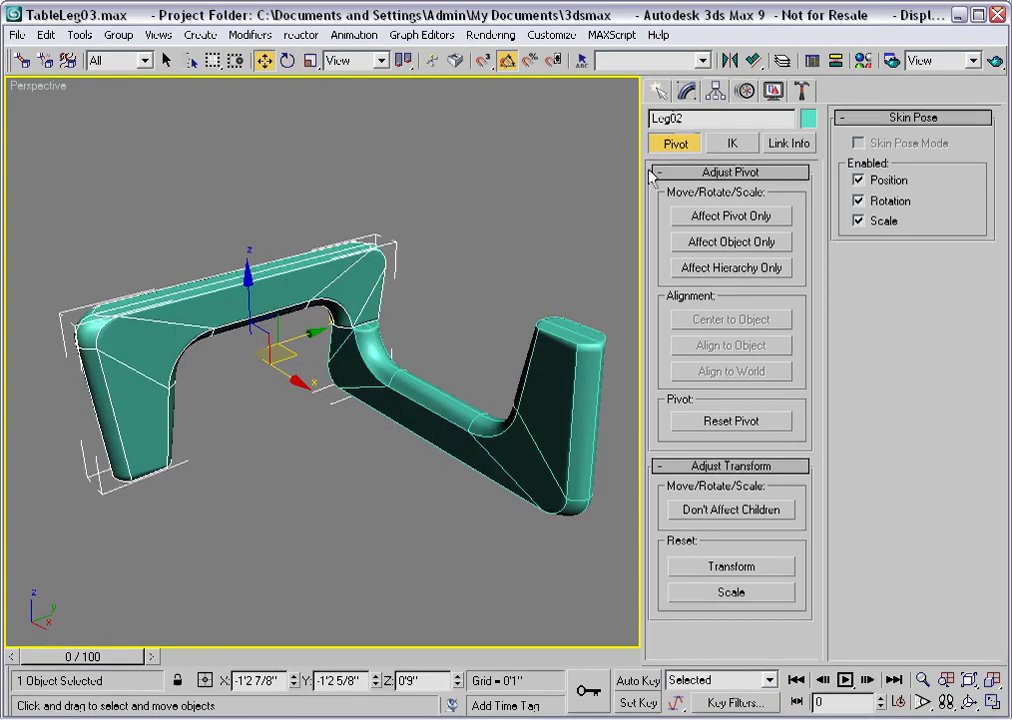
Scale Leg02's XForm gizmo along X, then exit sub-object level and deselect.
left_click(686, 90)
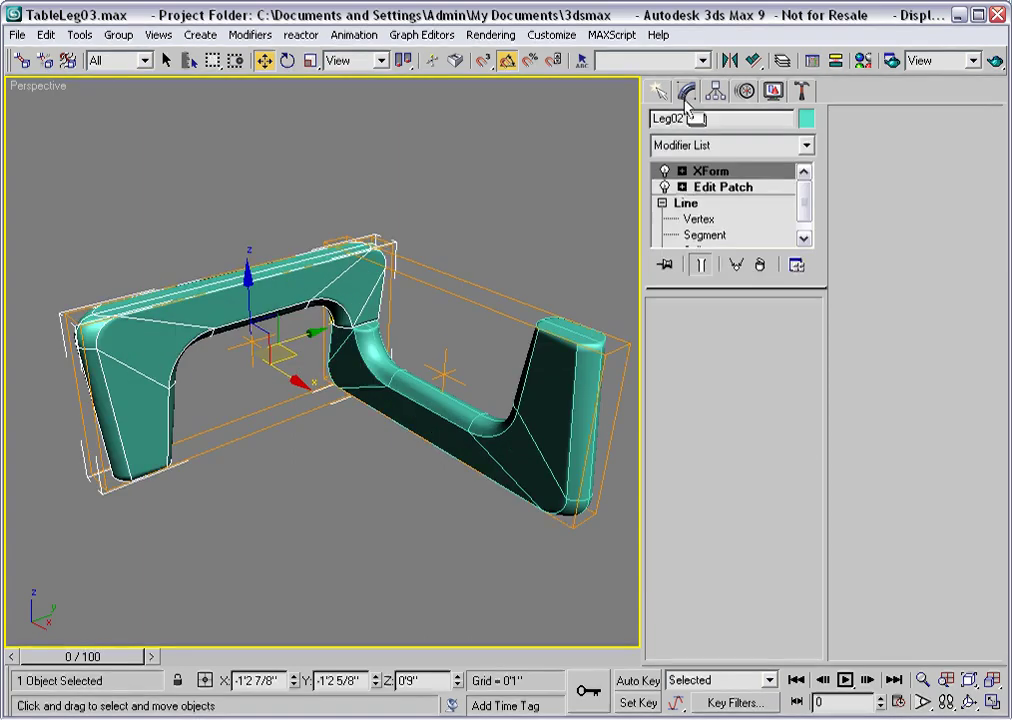
left_click(681, 171)
left_click(717, 188)
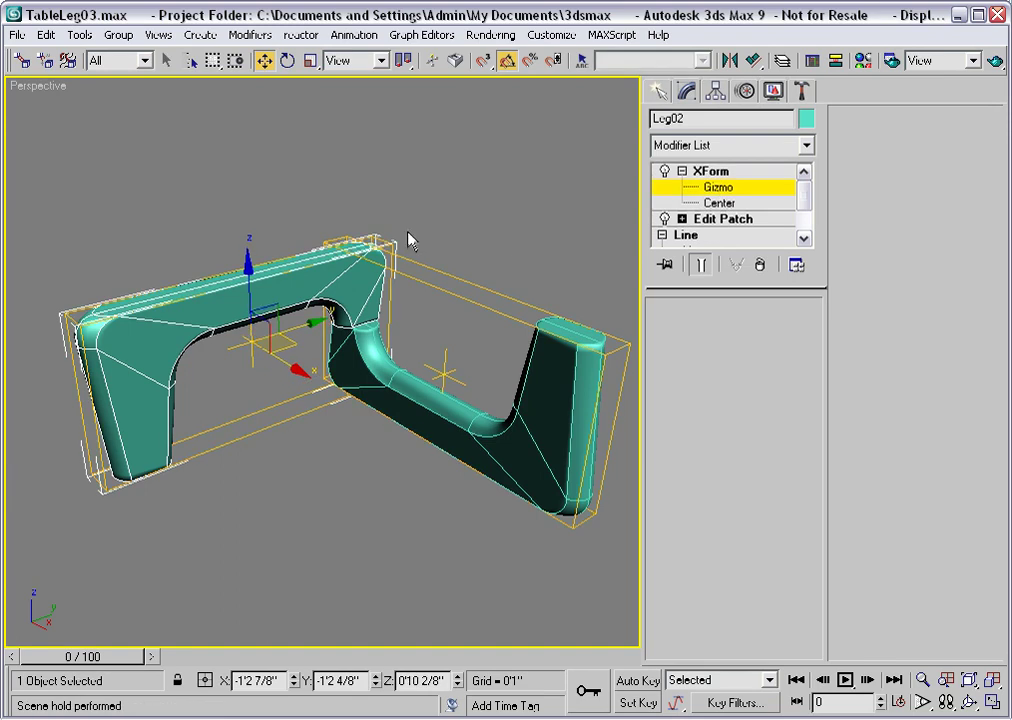
left_click(310, 60)
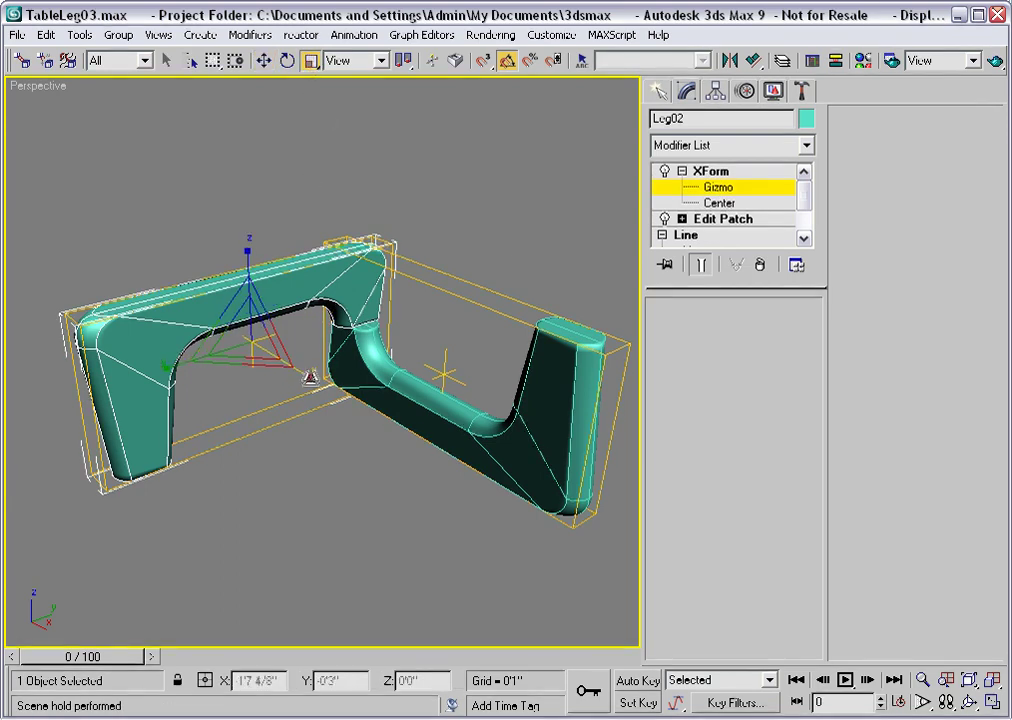
mouse_move(302, 371)
left_mouse_down()
mouse_move(324, 379)
mouse_move(276, 357)
mouse_move(289, 363)
left_mouse_up()
key("ctrl+b")
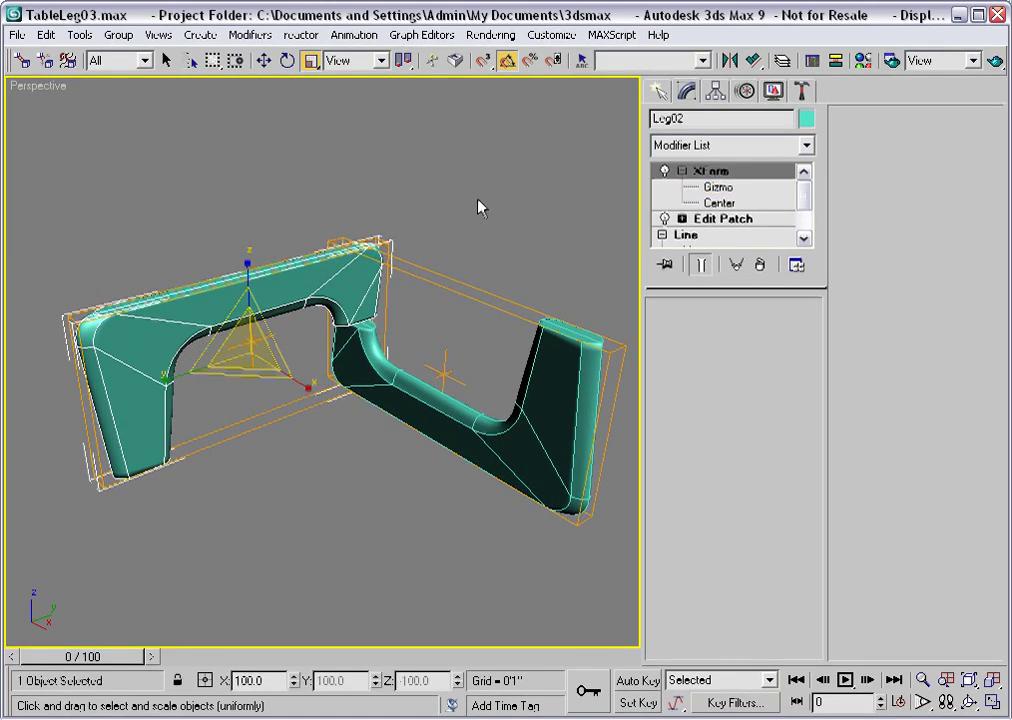
left_click(478, 208)
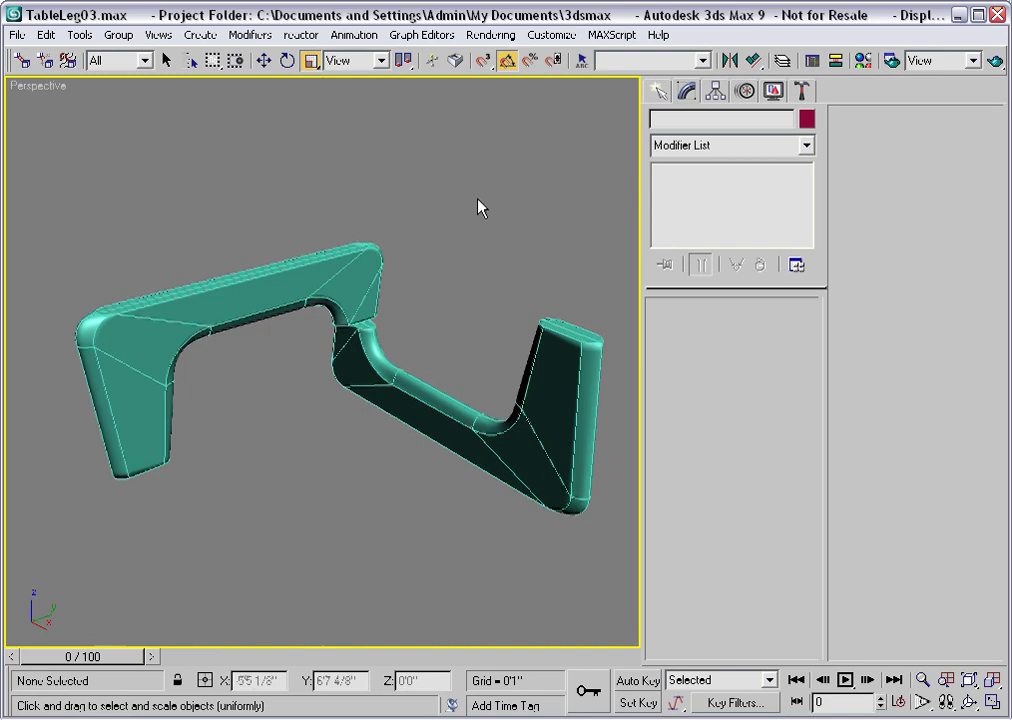
Switch to the Top view and frame the crossed legs.
key("t")
middle_click_drag(292, 307, 298, 300)
scroll(321, 217, "down", 3)
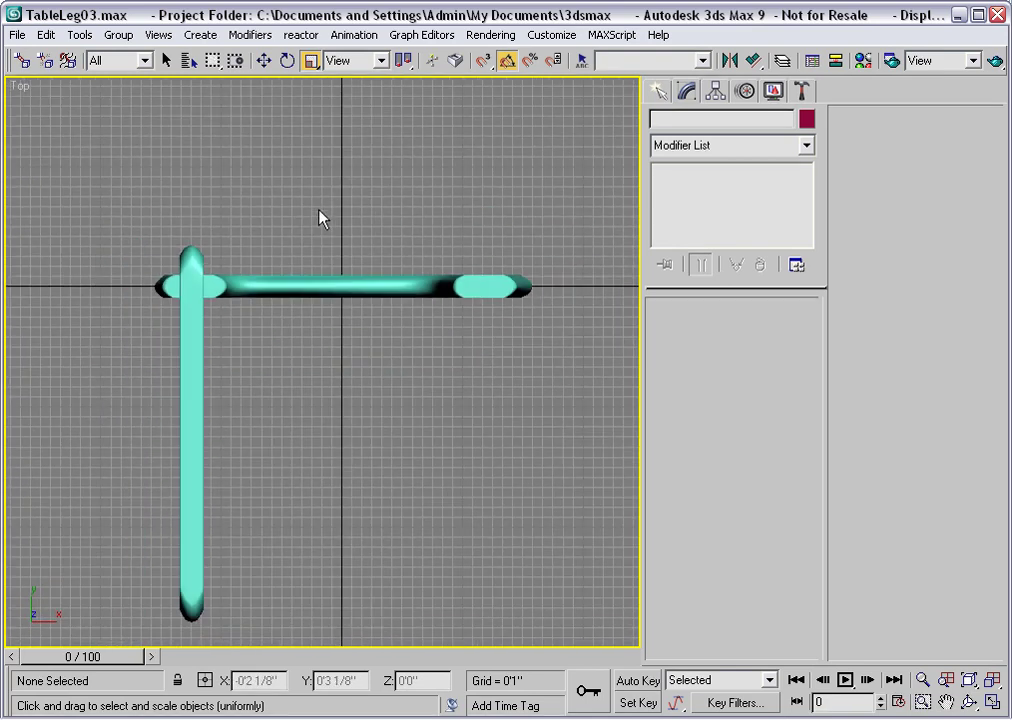
middle_click_drag(321, 253, 328, 206)
Draw a closed four-point Line spline outlining the legs.
left_click(656, 93)
left_click(690, 233)
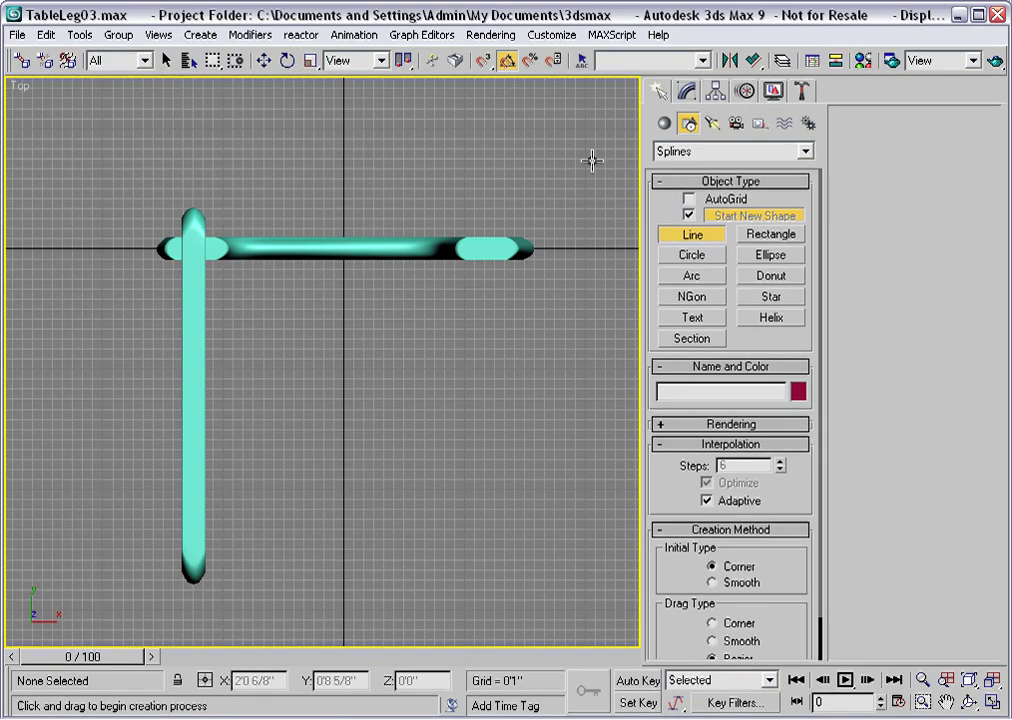
left_click(592, 164)
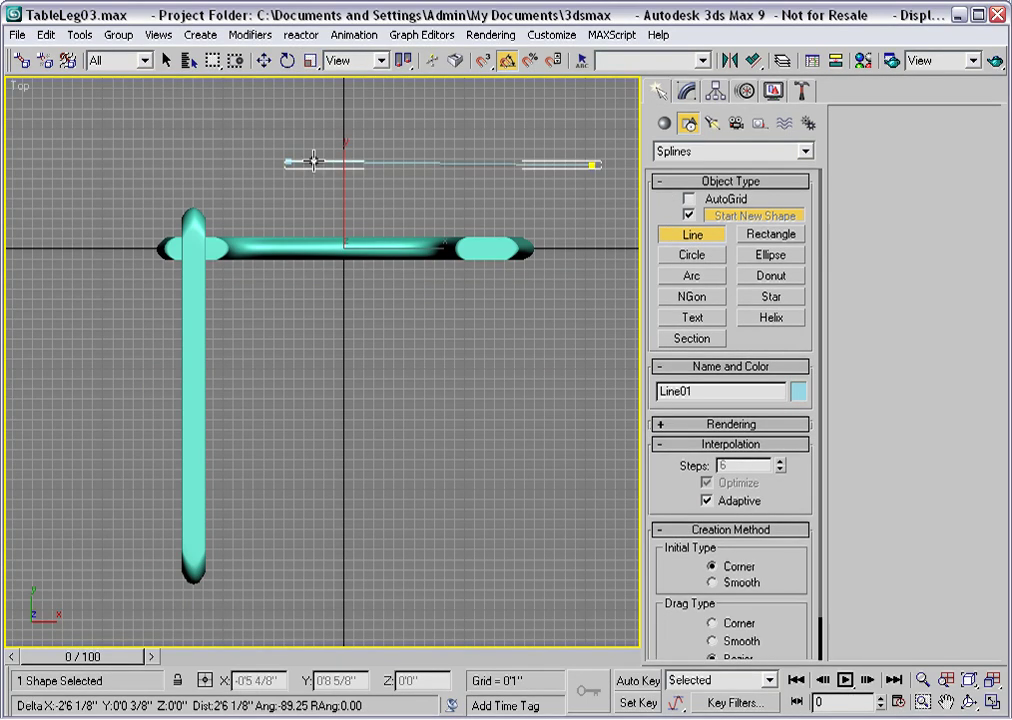
left_click(117, 166)
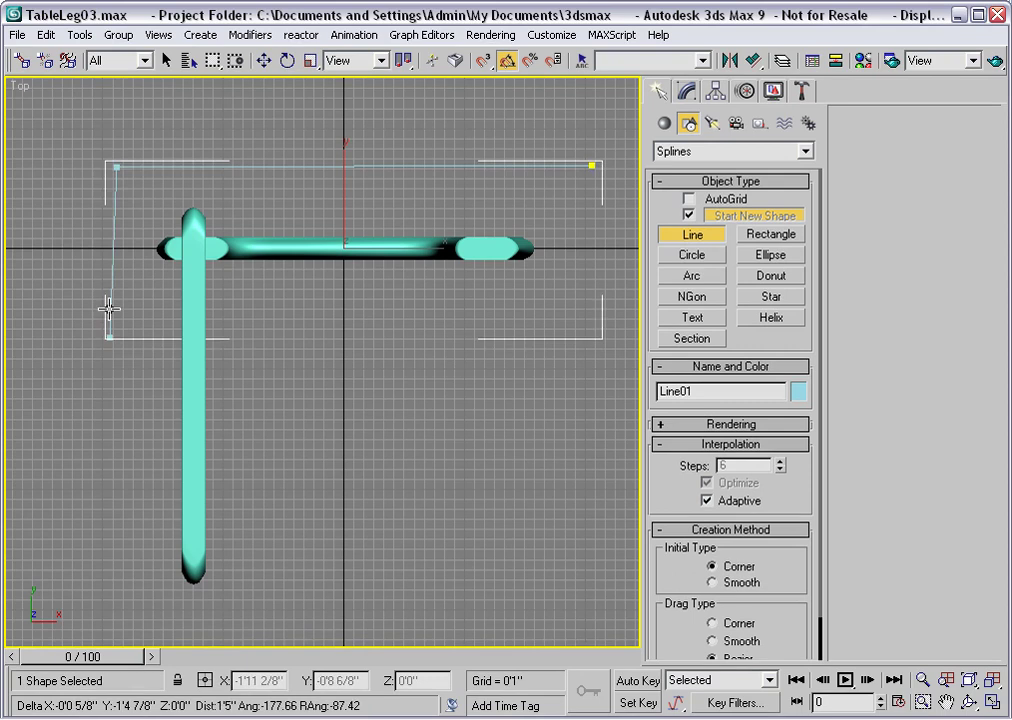
left_click(170, 631)
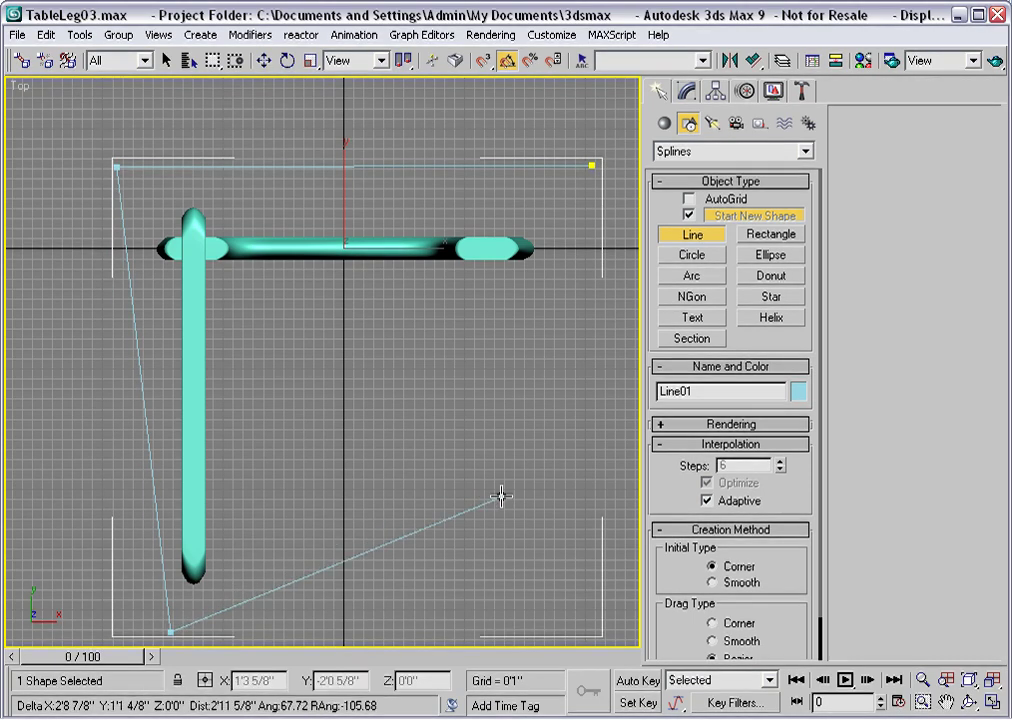
left_click(501, 495)
left_click(592, 165)
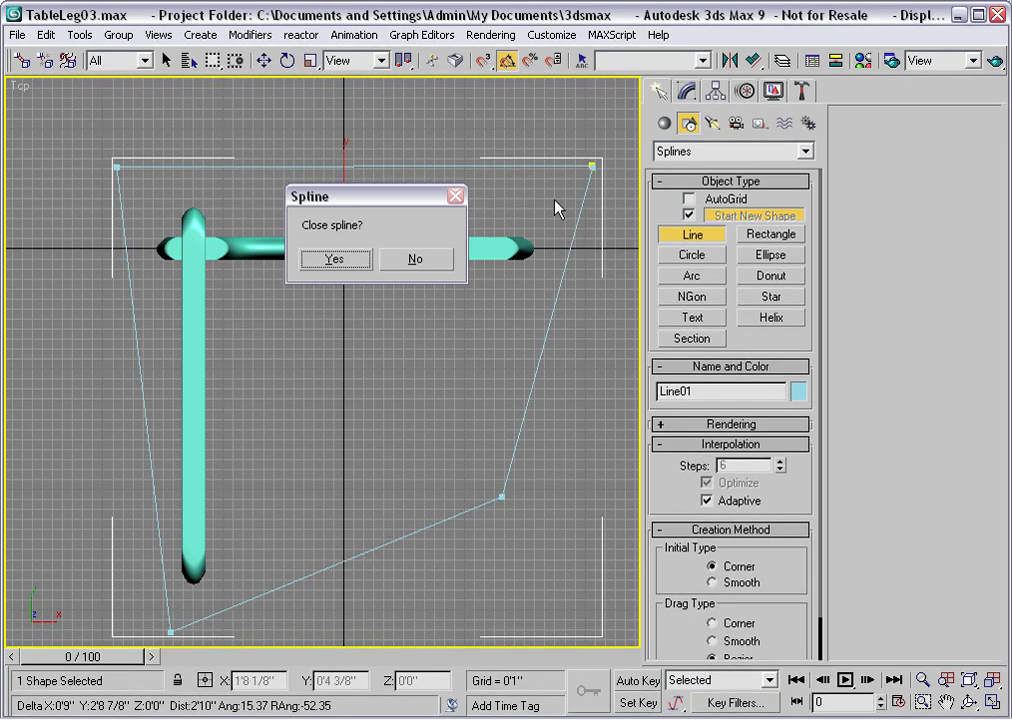
left_click(332, 264)
left_click(687, 92)
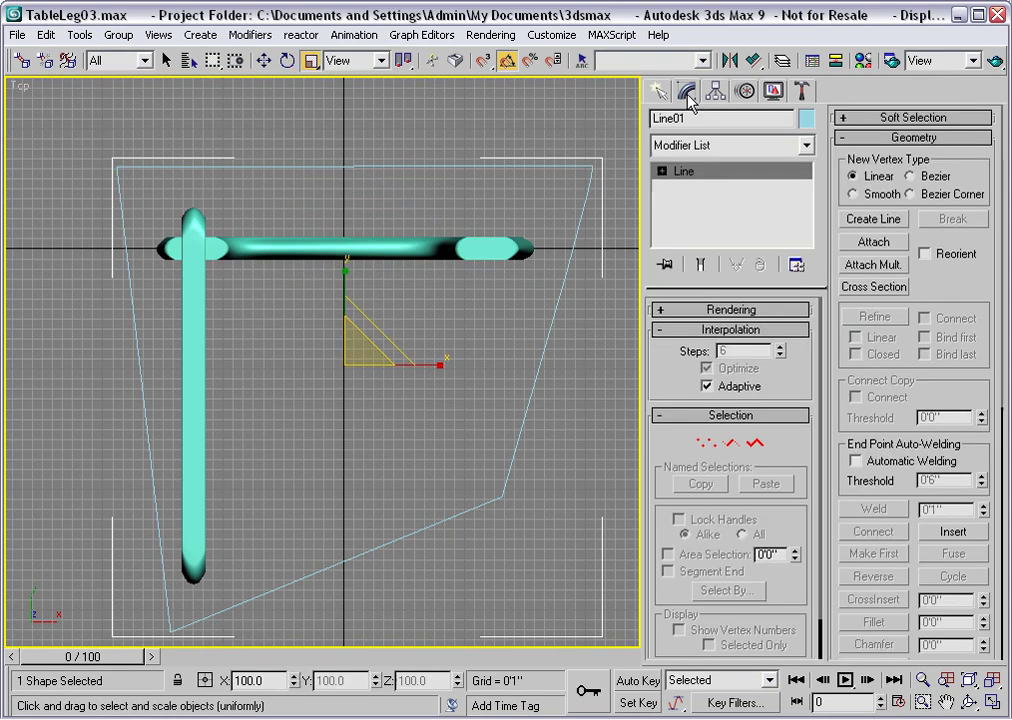
Set all of Line01's vertices to Smooth, rounding the outline's corners.
left_click(662, 171)
left_click(698, 187)
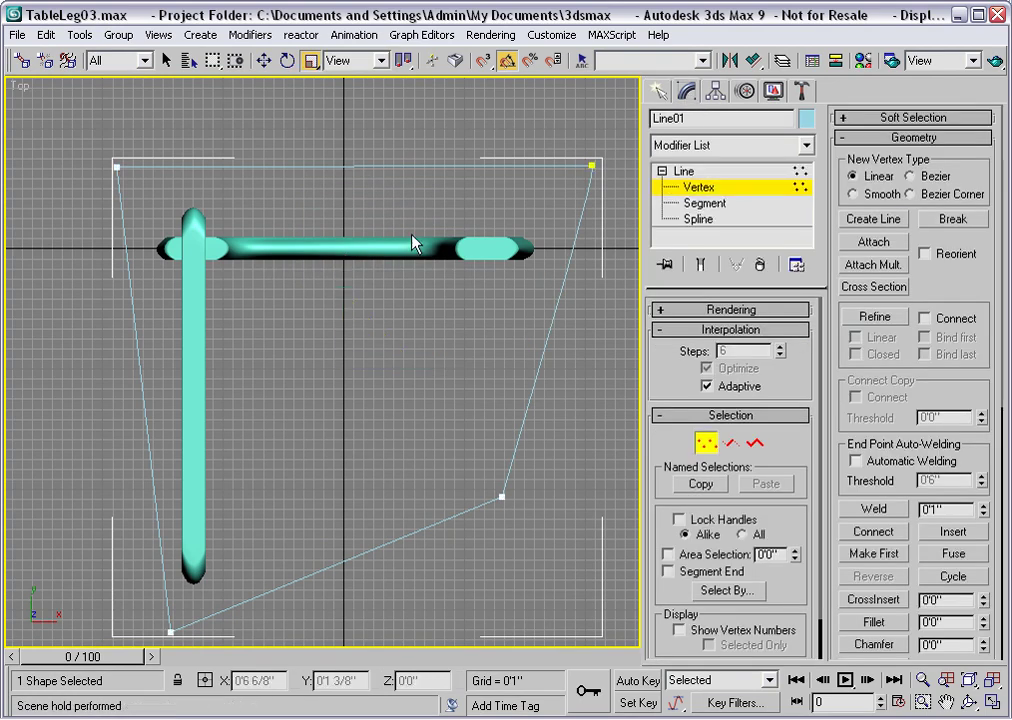
key("ctrl+a")
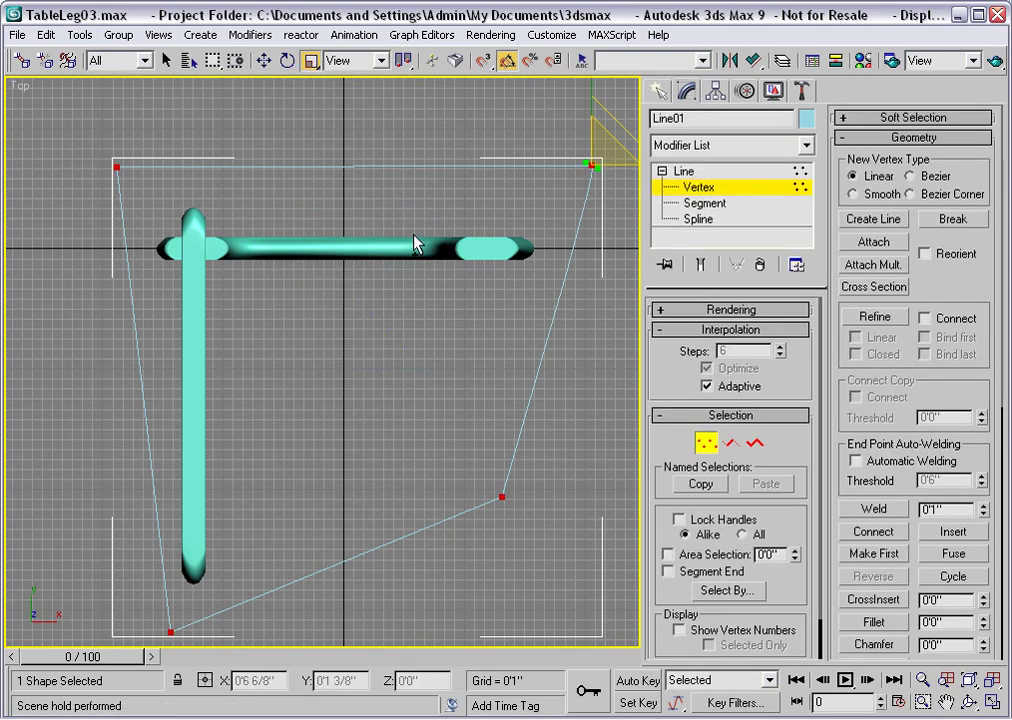
right_click(501, 495)
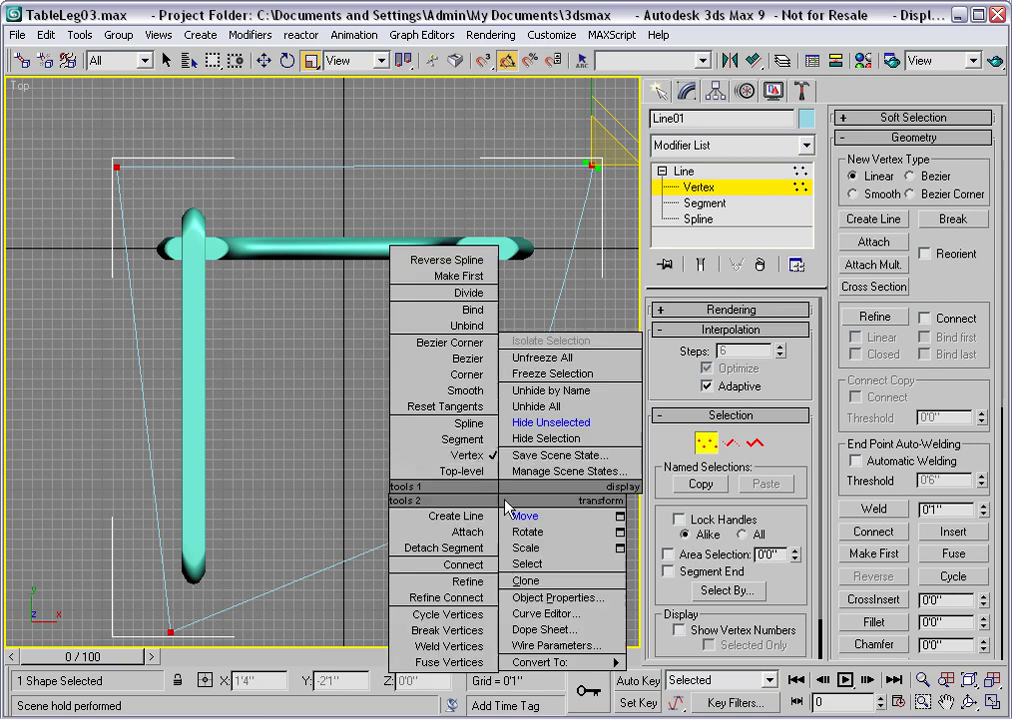
left_click(466, 390)
middle_click_drag(472, 400, 451, 358)
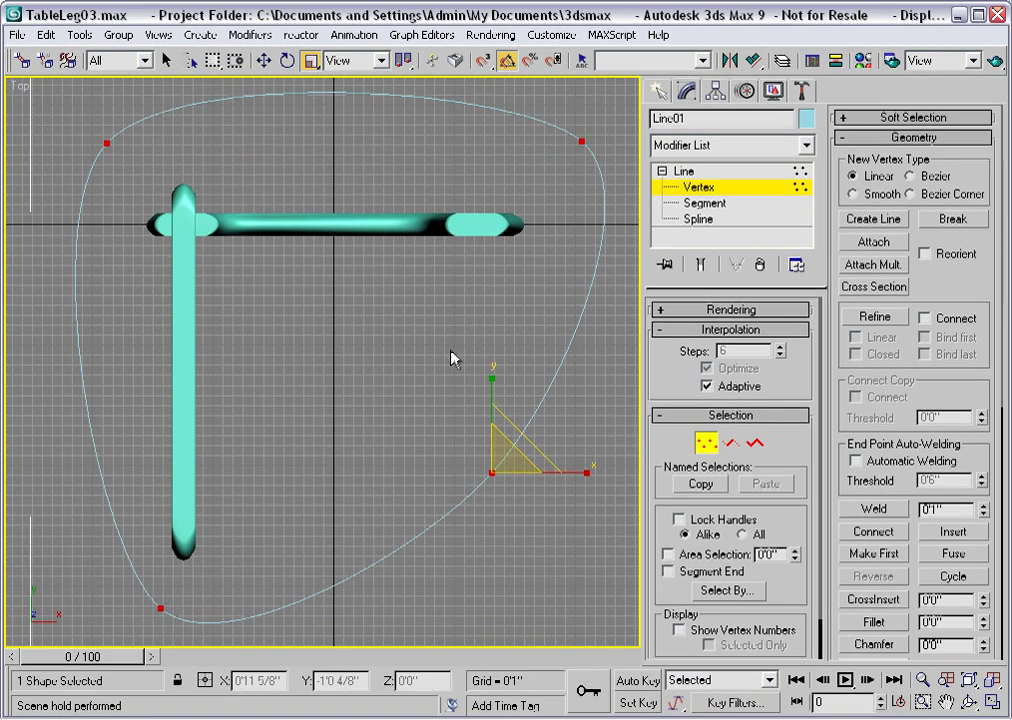
left_click(700, 188)
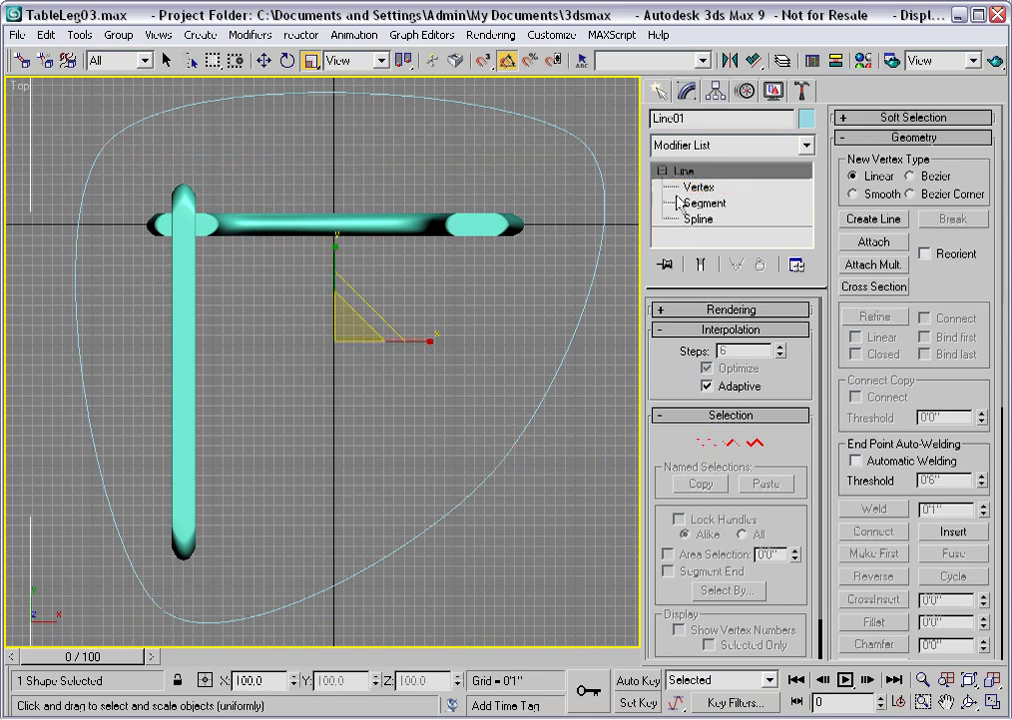
Add a three-level Bevel modifier to Line01 and inspect the slab in Perspective.
left_click(805, 145)
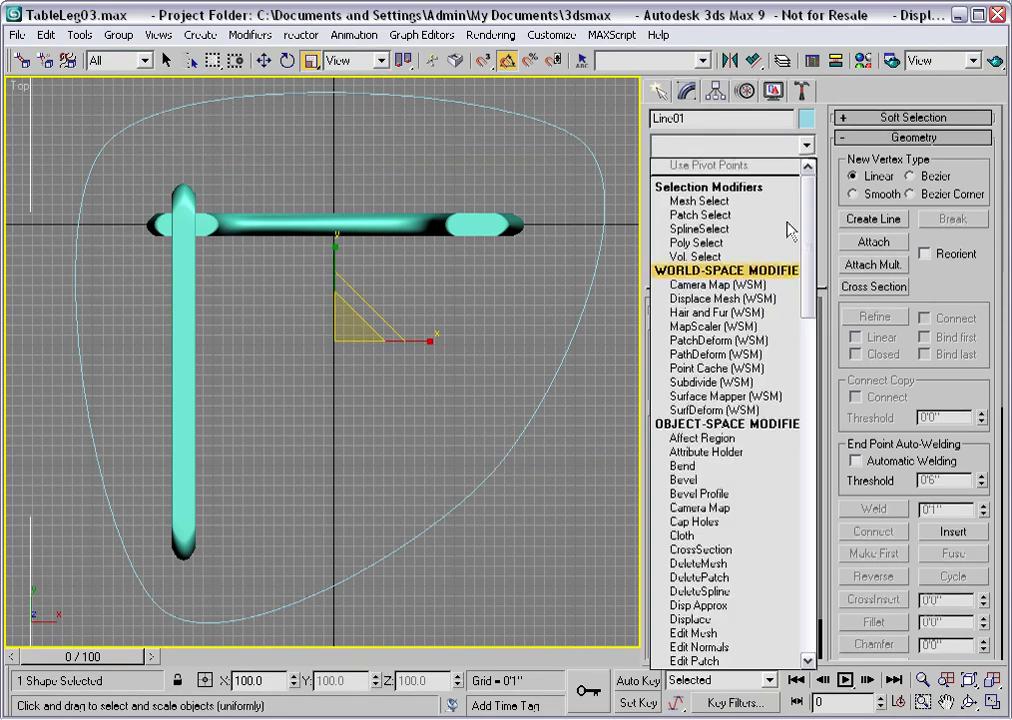
left_click(688, 480)
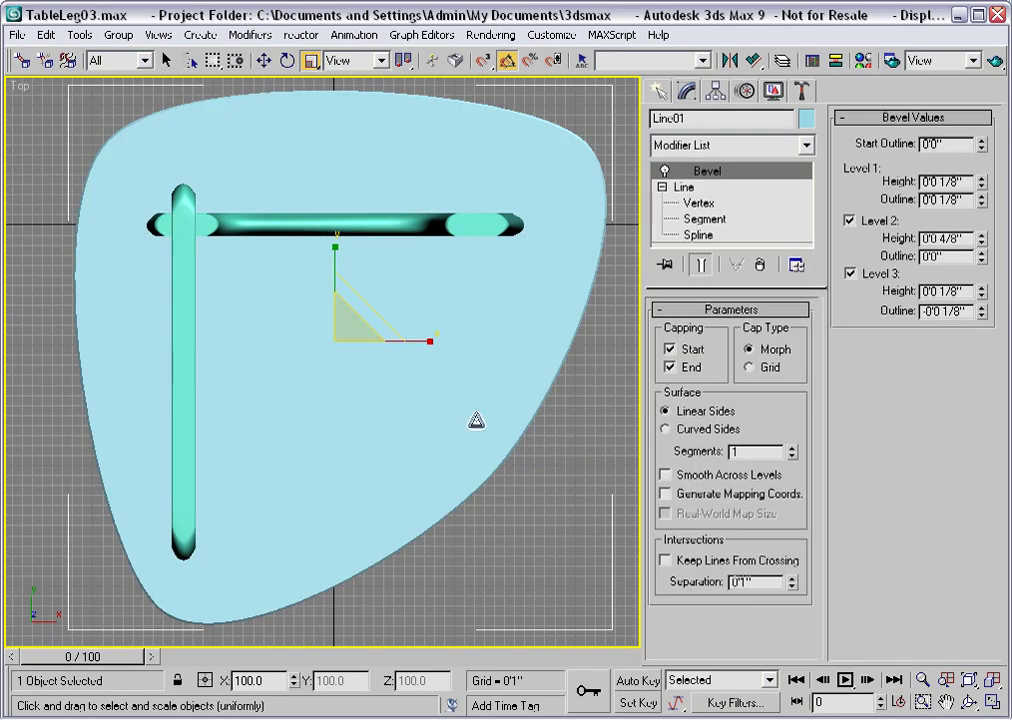
key("p")
middle_click_drag(459, 388, 422, 357, "alt")
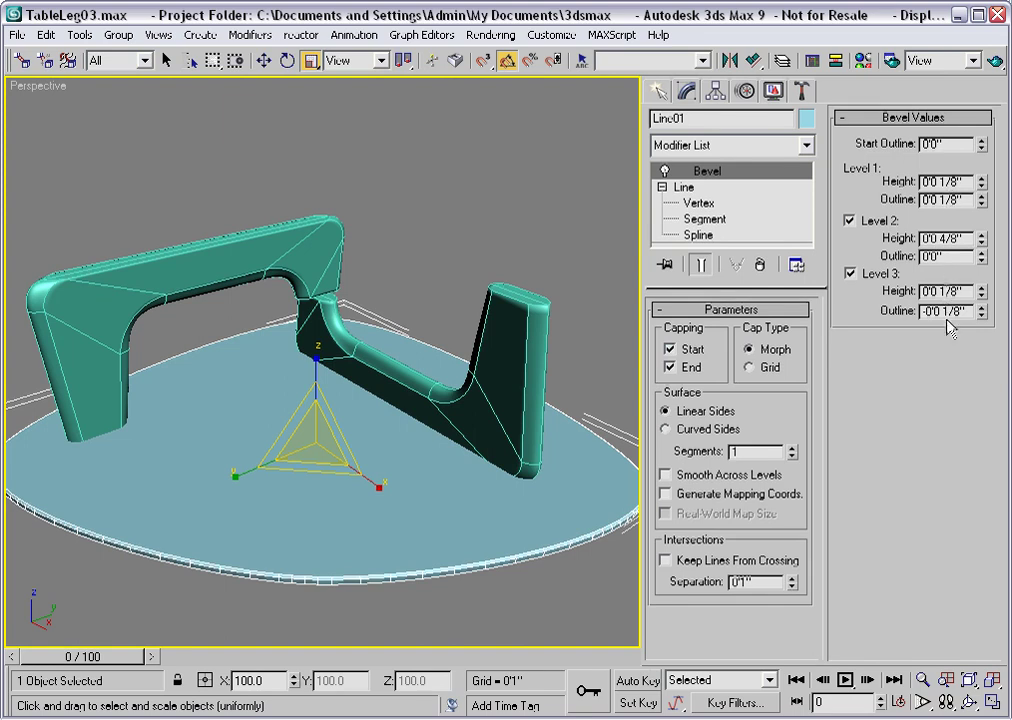
Align the tabletop's Z minimum to the leg's Z maximum, placing it at 1'6".
left_click(498, 193)
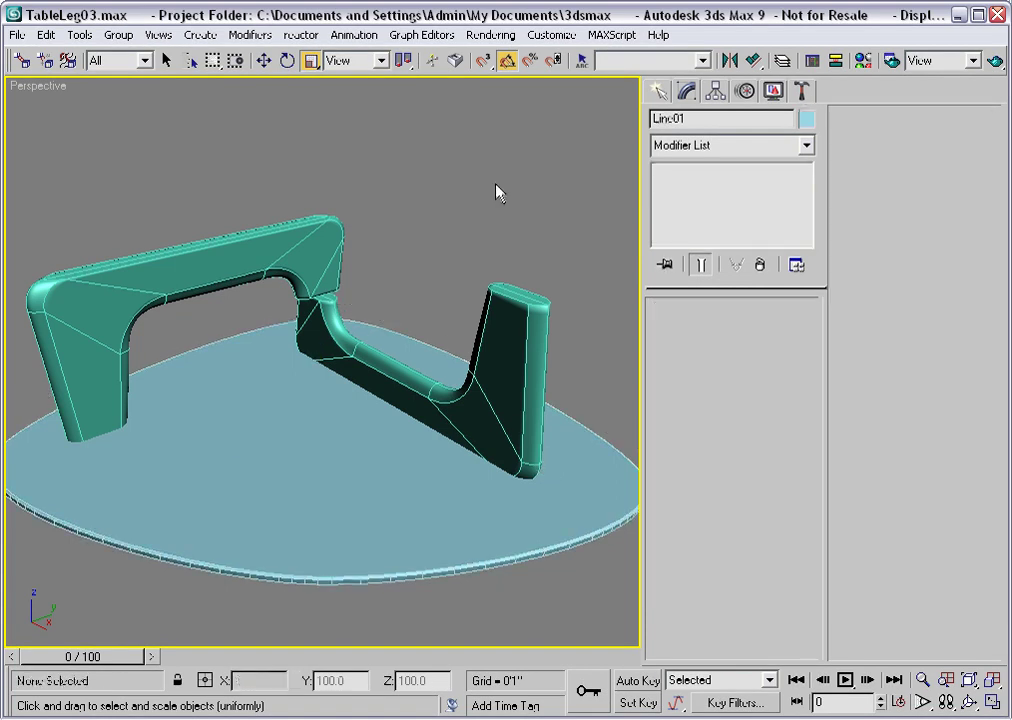
left_click(440, 355)
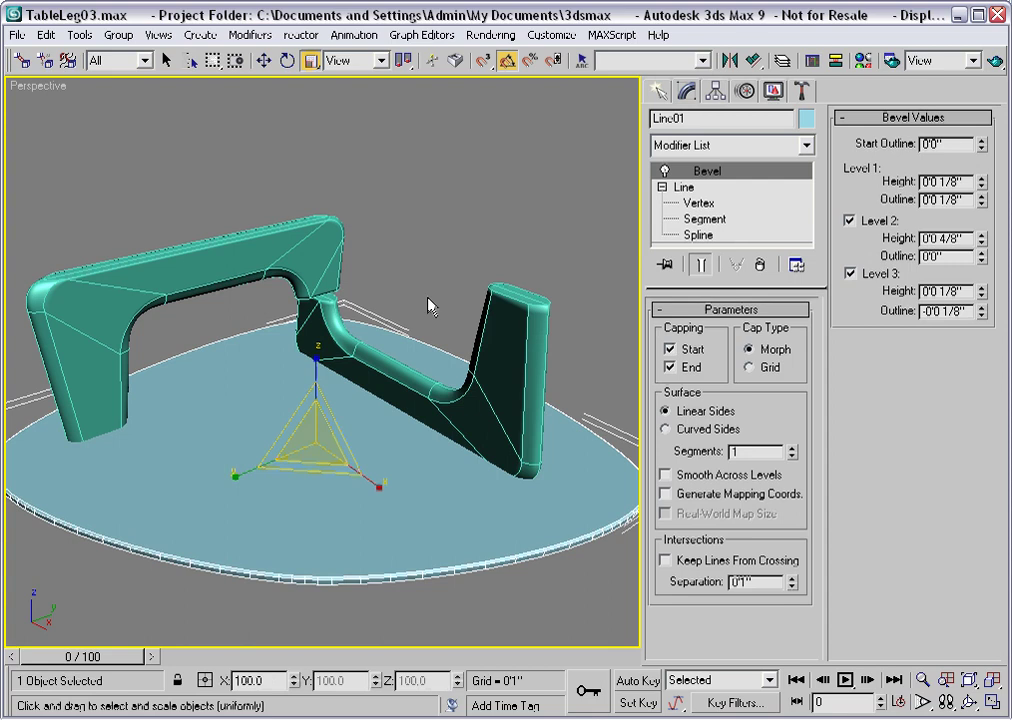
key("alt+a")
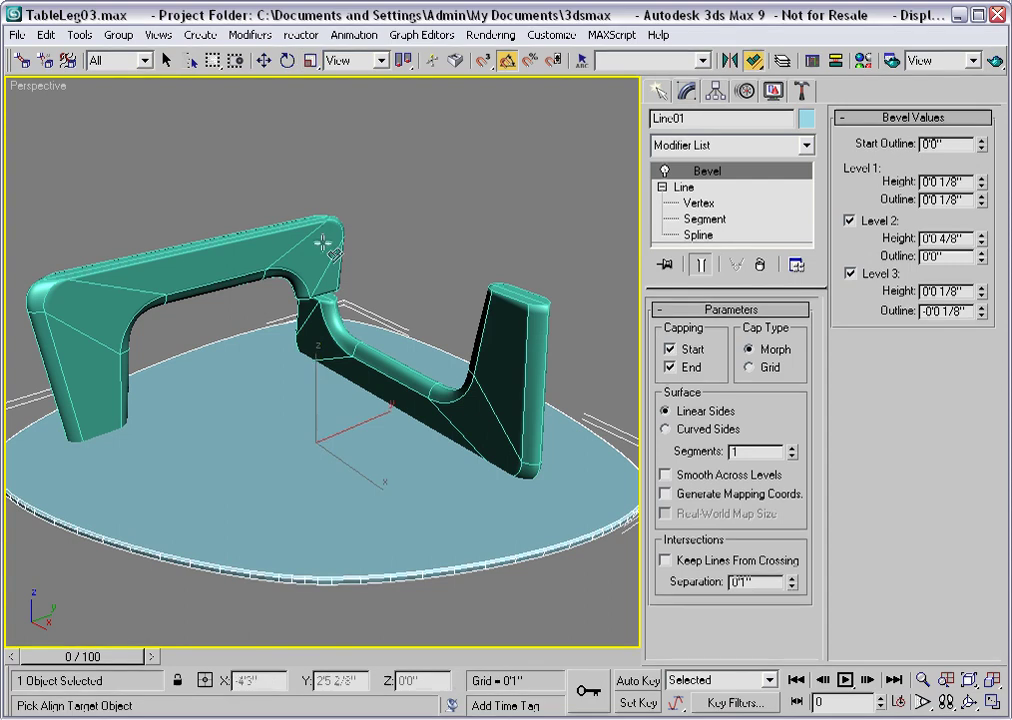
left_click(267, 226)
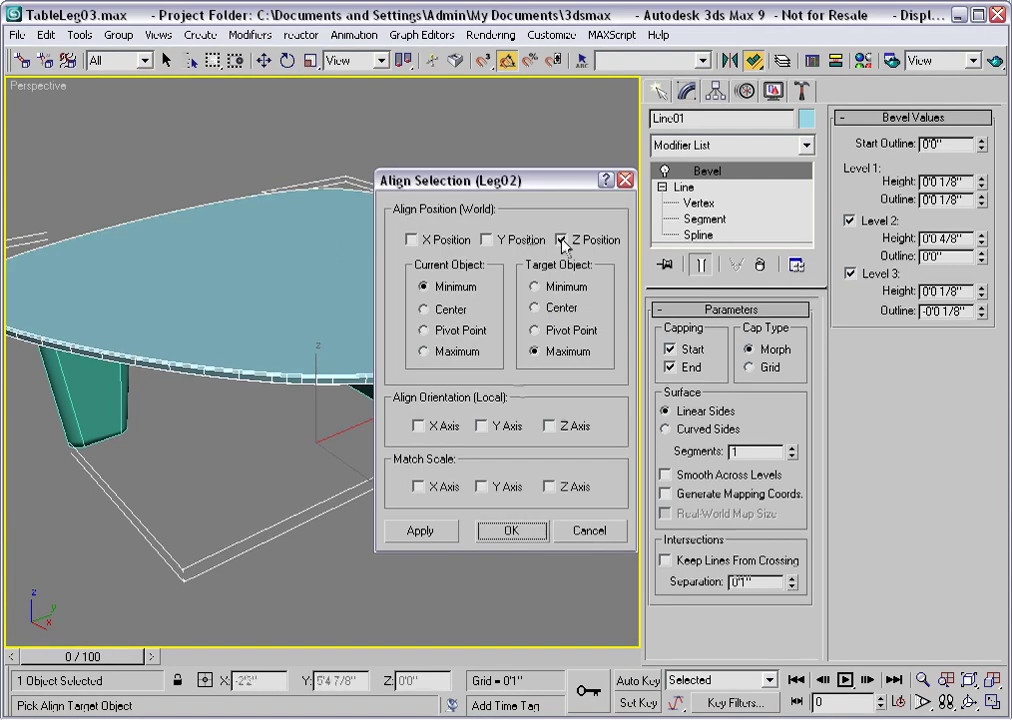
left_click(511, 530)
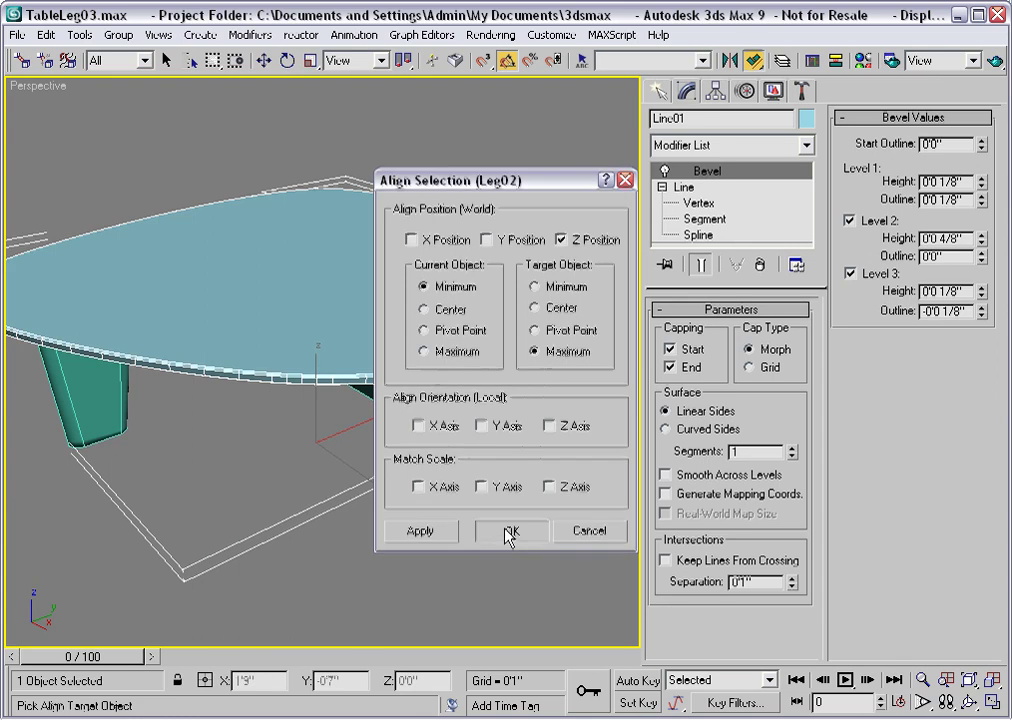
Open the tabletop's Object Properties.
scroll(385, 495, "down", 3)
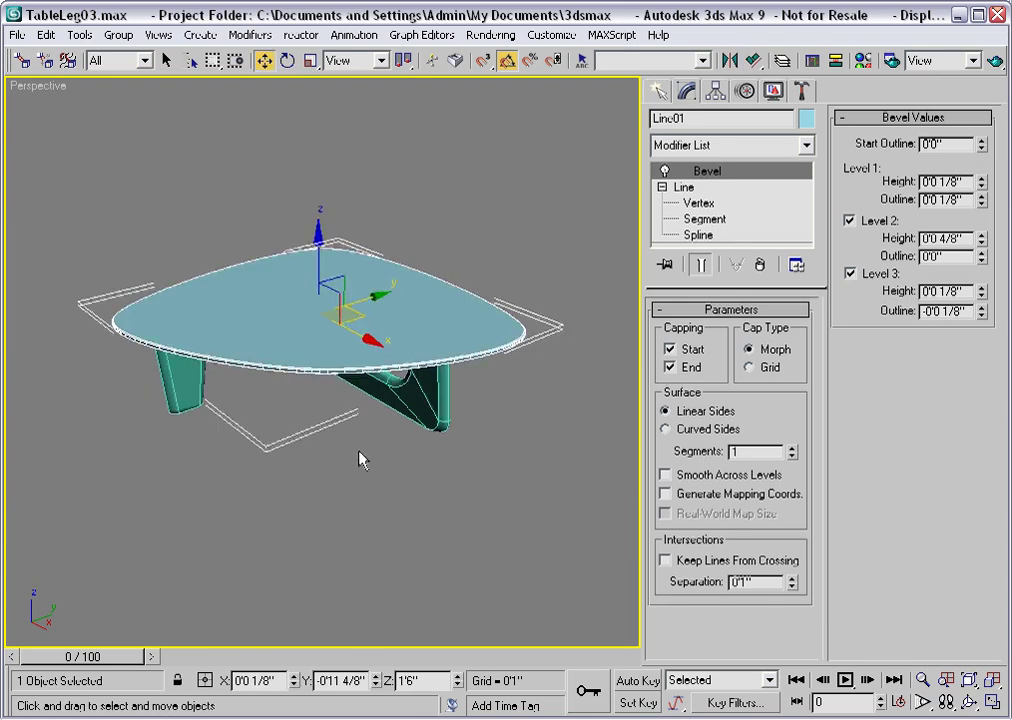
middle_click_drag(380, 455, 398, 469, "alt")
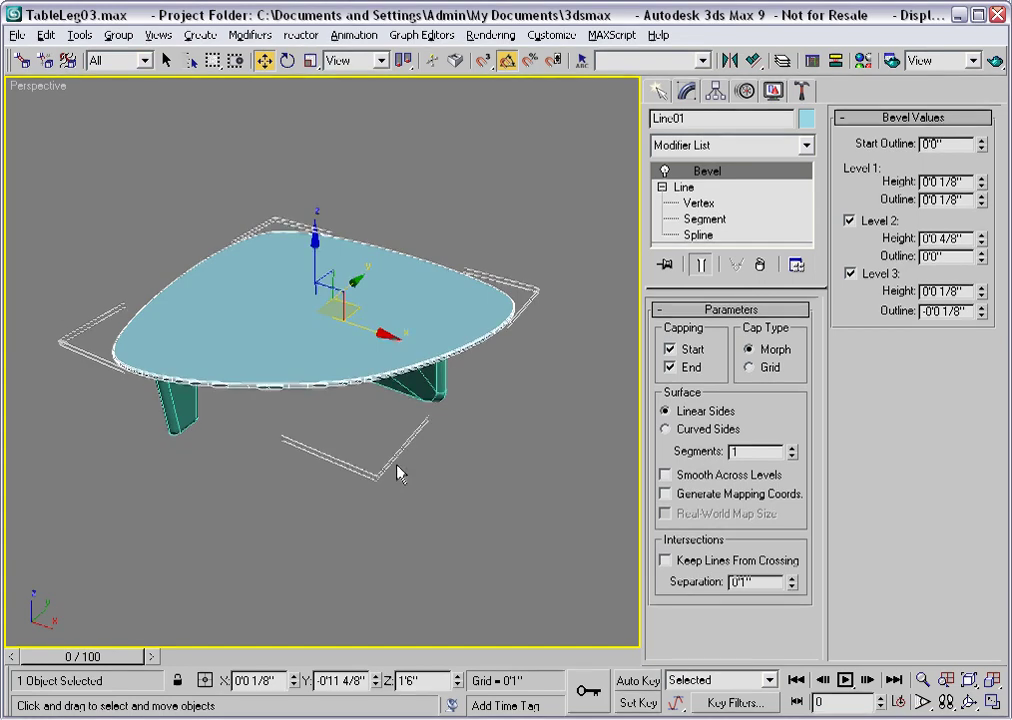
right_click(372, 311)
left_click(418, 402)
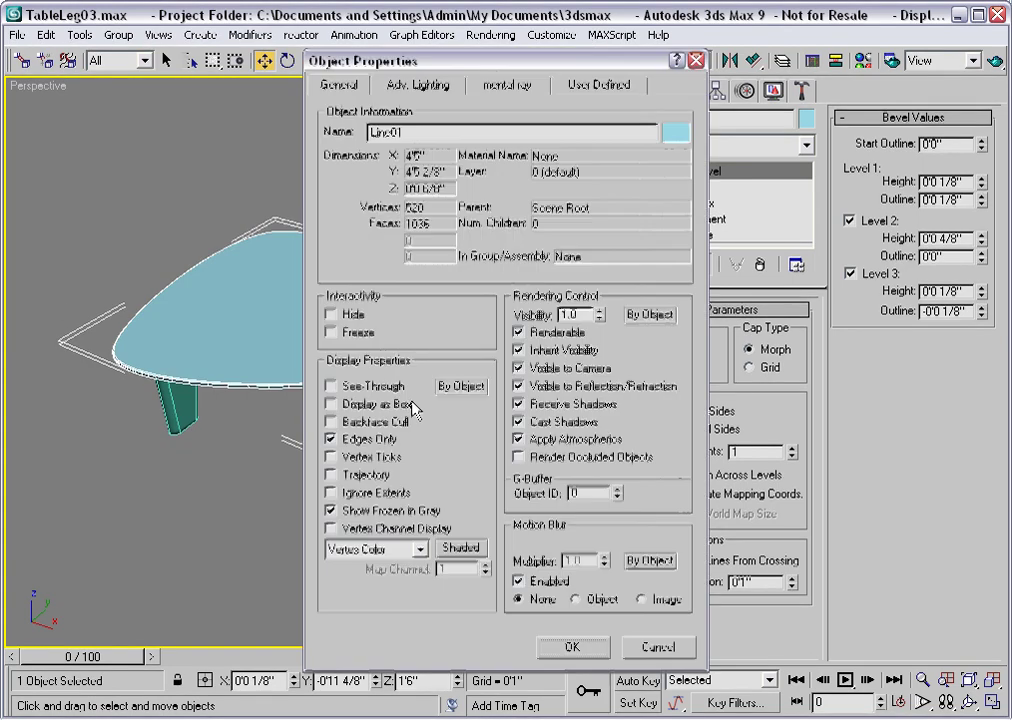
Enable See-Through display for the tabletop.
left_click(331, 386)
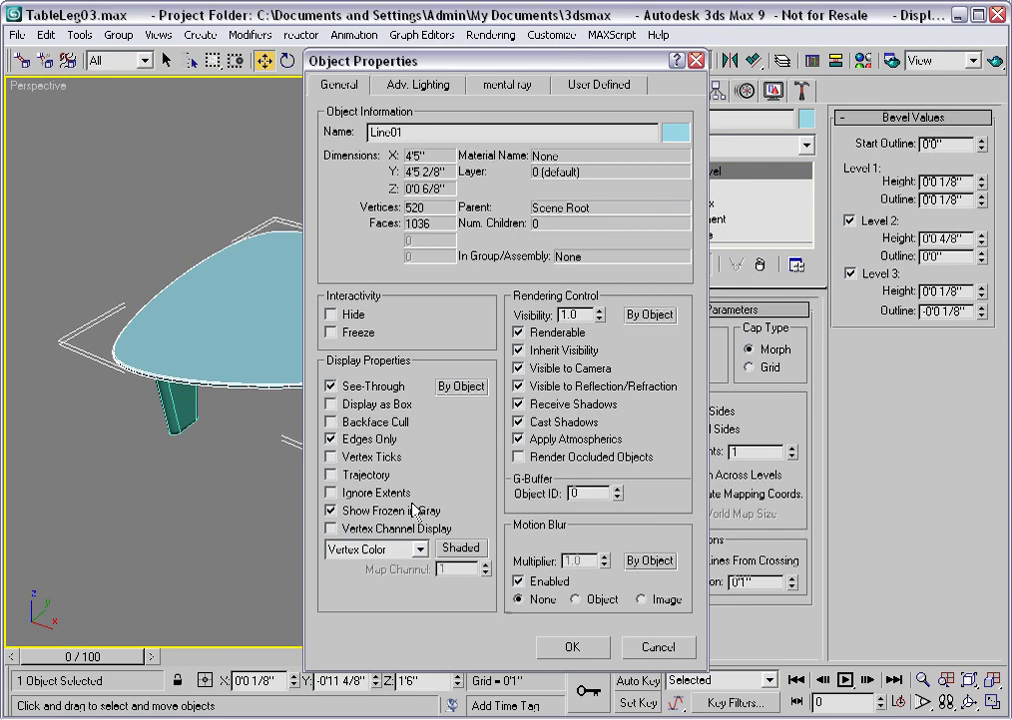
left_click(552, 643)
middle_click_drag(474, 538, 497, 507, "alt")
Rename Line01 to Tabletop01.
left_click(652, 118)
left_click_drag(652, 118, 673, 118)
type("T")
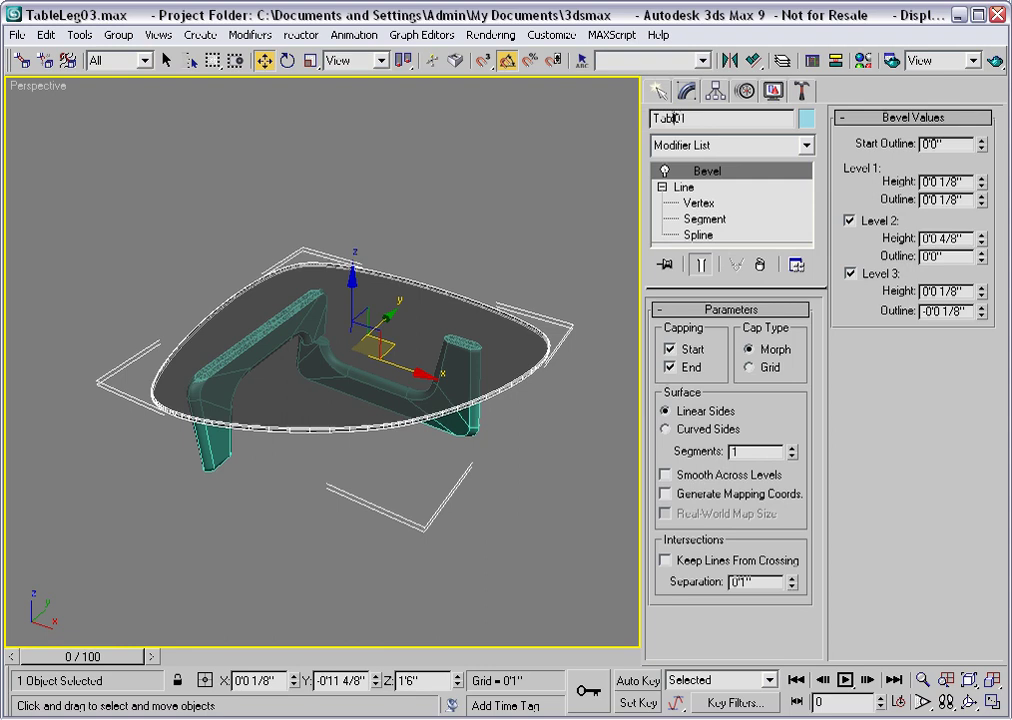
type("abletop")
Confirm the Tabletop01 name, group the tabletop and both legs, and start naming the group 'Nogus'.
left_click(513, 133)
left_click_drag(572, 538, 33, 210)
left_click(118, 34)
left_click(130, 62)
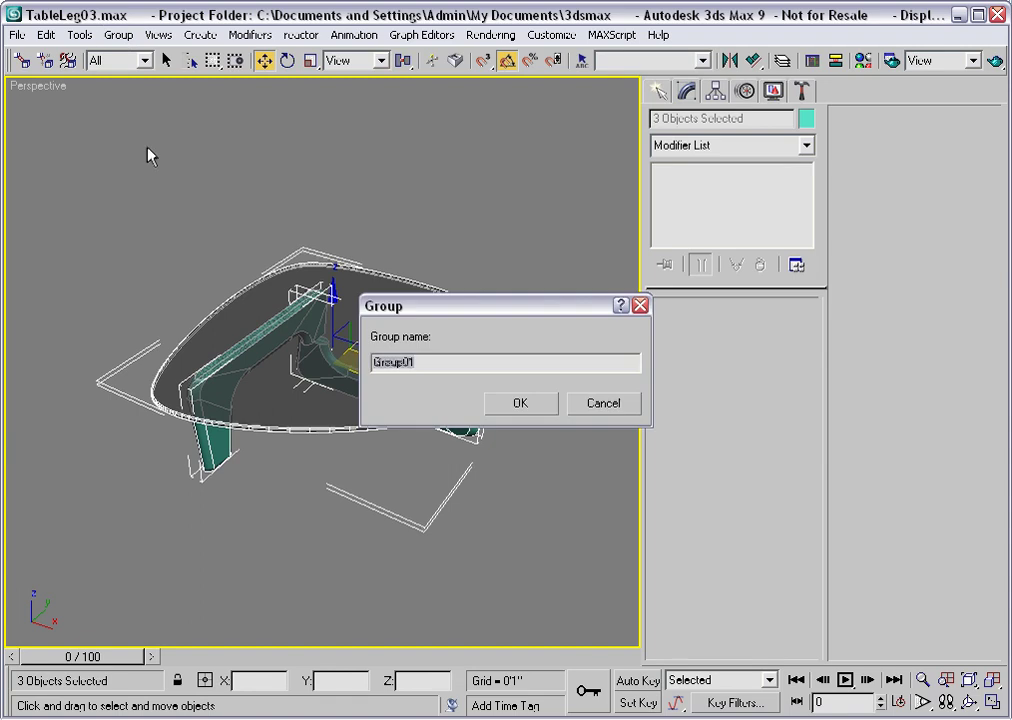
type("Nogus")
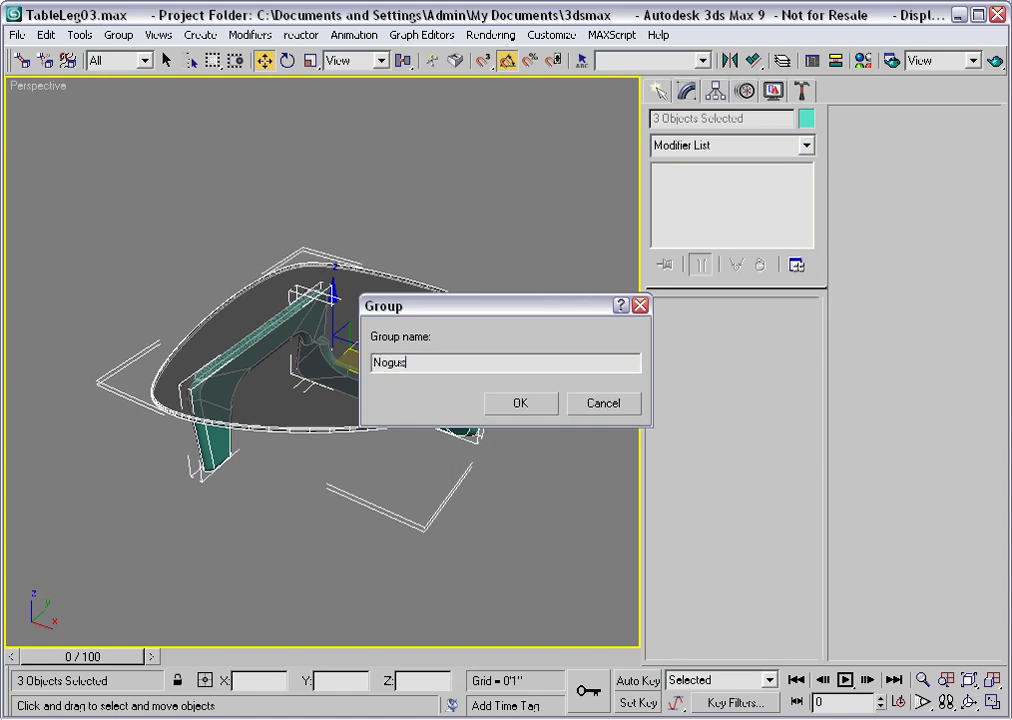